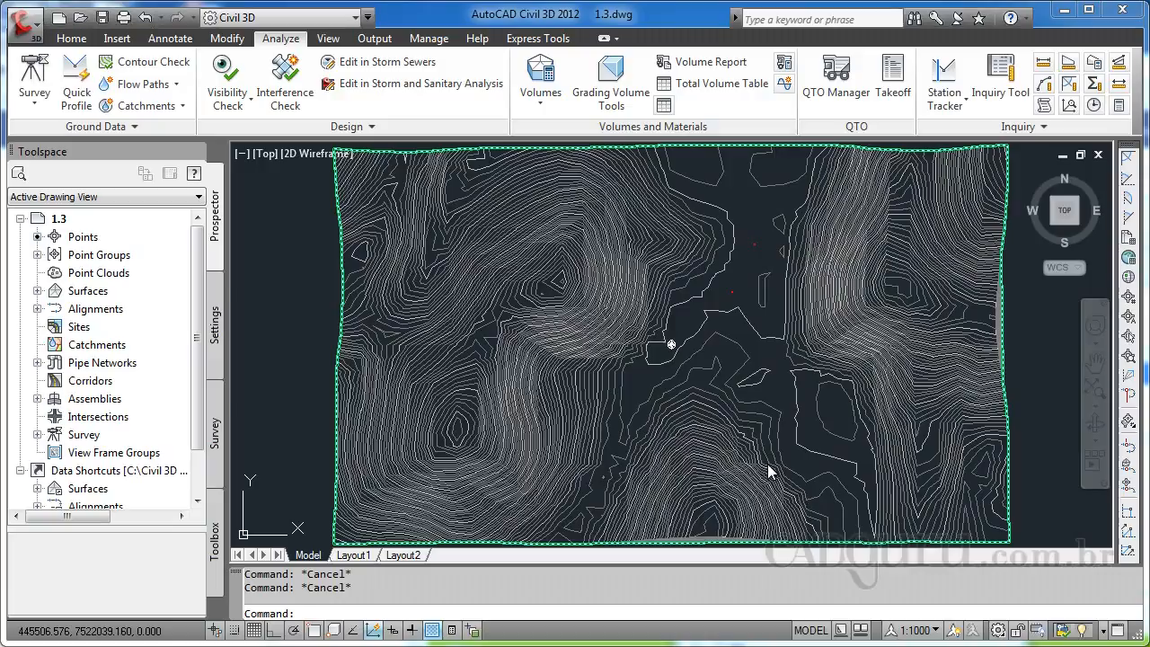
# Draw a line from the flat valley area by bearing and distance, using quadrant 4 (NW), bearing 85 and distance 500
pyautogui.moveTo(757, 308)
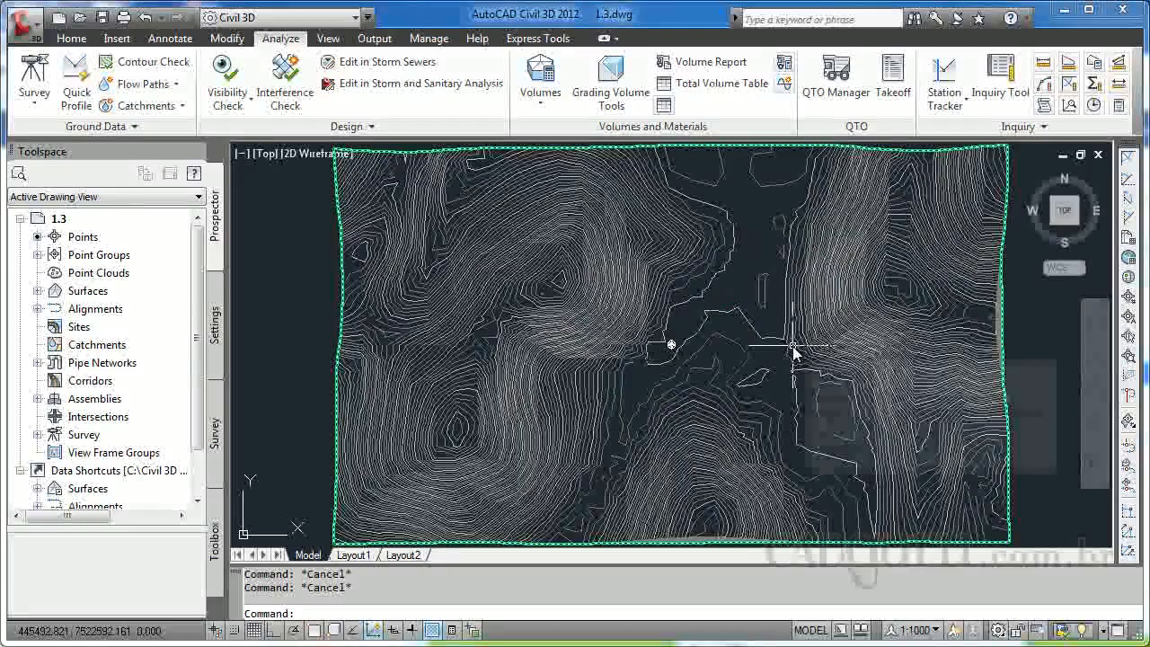
pyautogui.write('l')
pyautogui.press('Return')
pyautogui.click(758, 344)
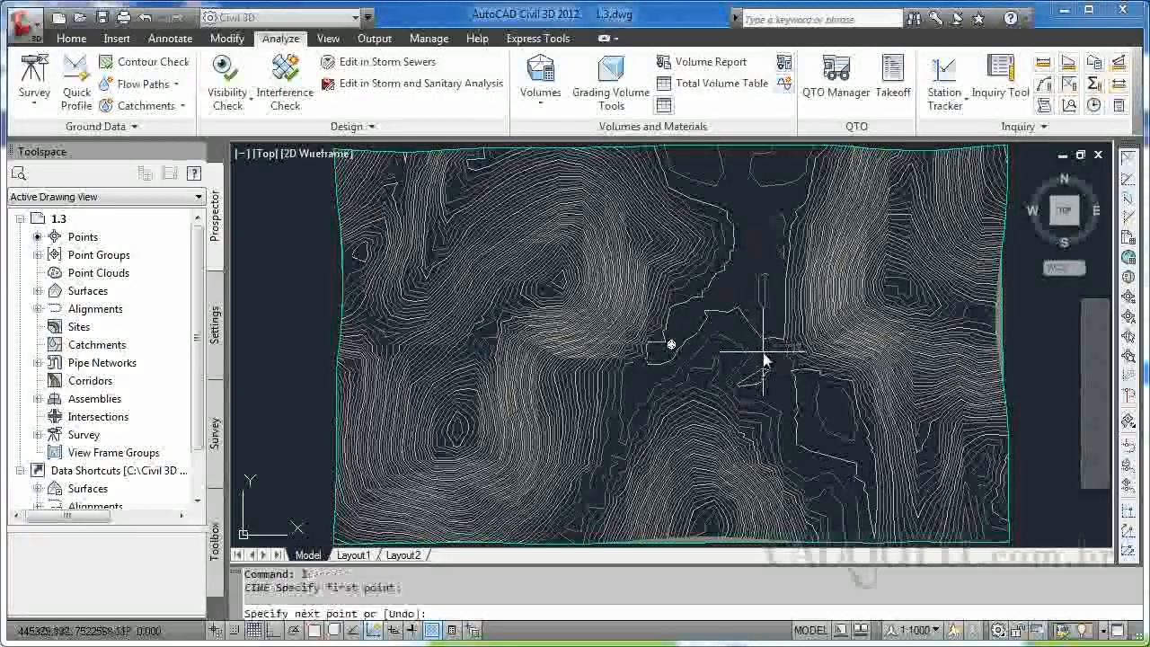
pyautogui.moveTo(557, 244)
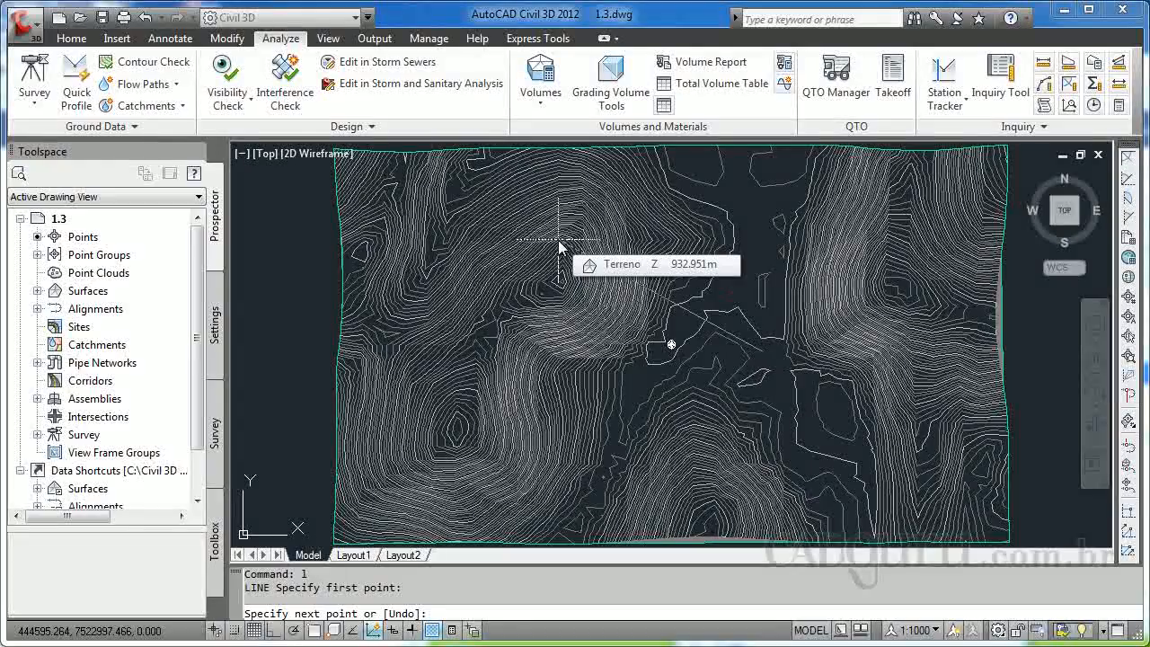
pyautogui.click(1127, 182)
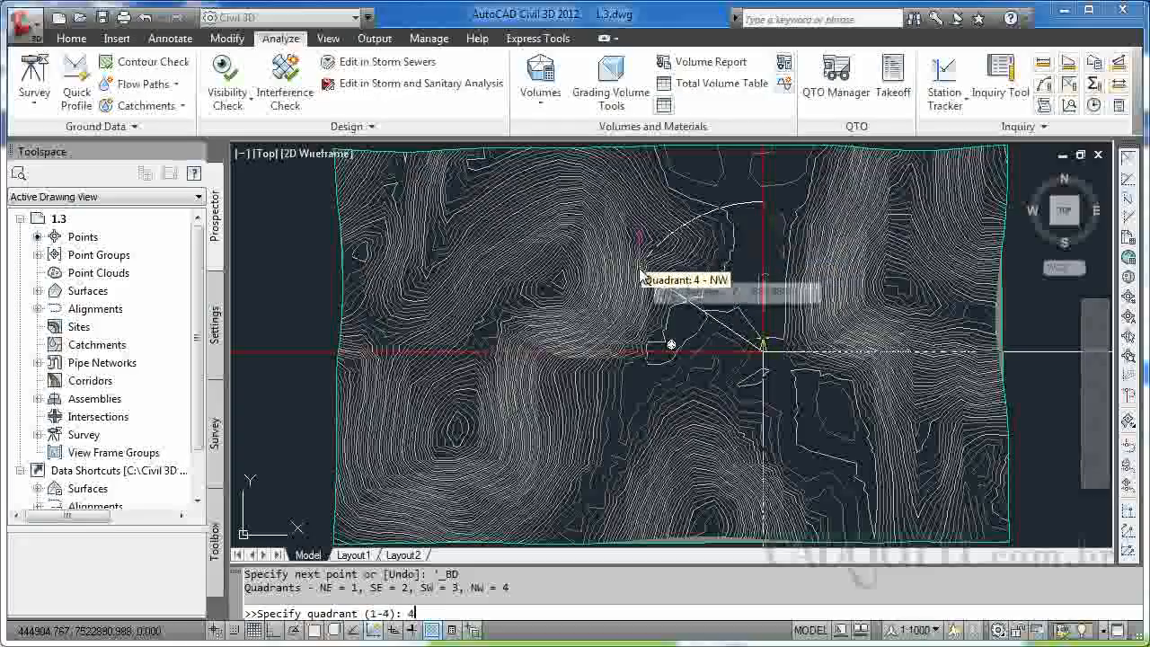
pyautogui.click(640, 274)
pyautogui.write('85')
pyautogui.press('Return')
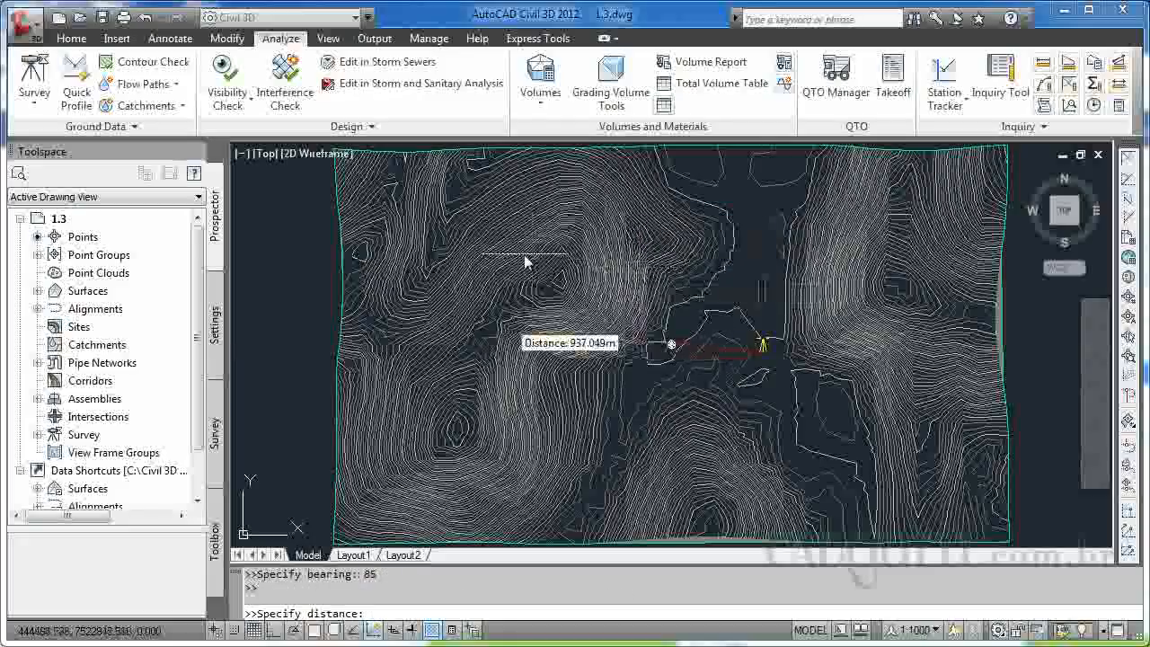
pyautogui.write('500')
pyautogui.press('Return')
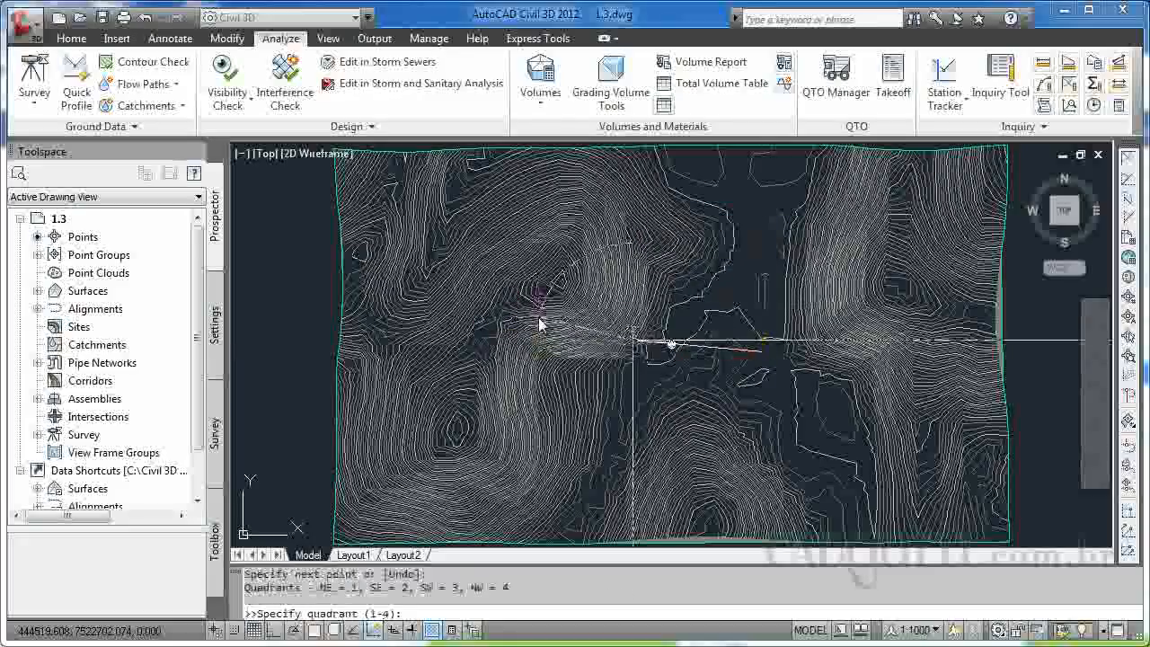
pyautogui.write('2')
pyautogui.press('Return')
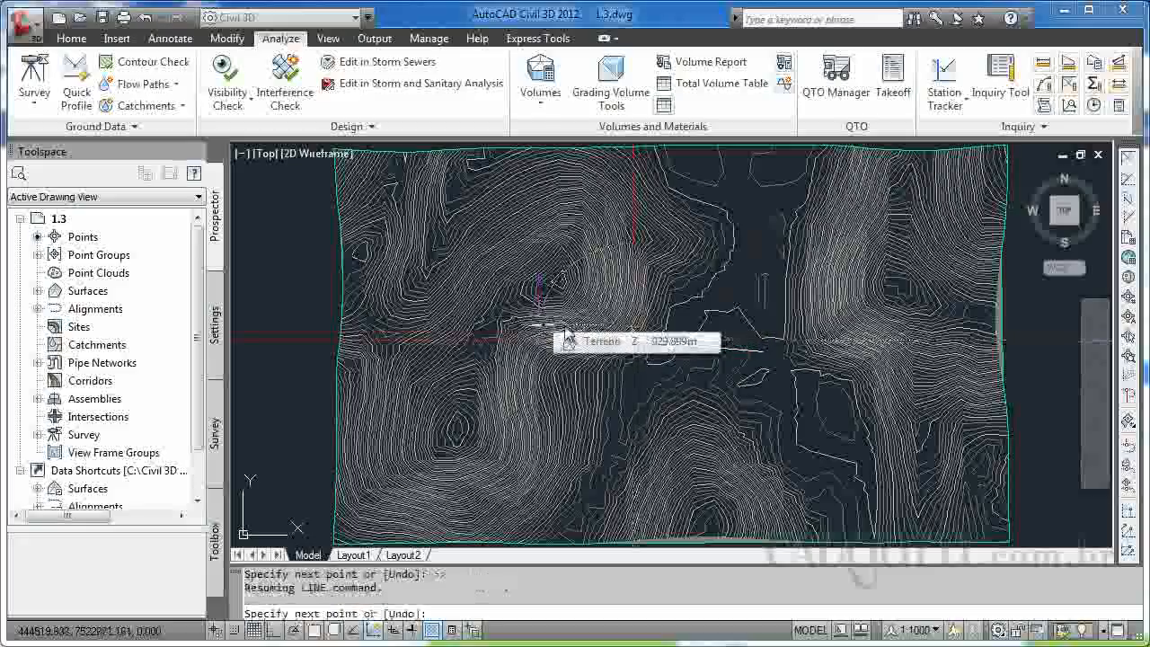
pyautogui.press('Return')
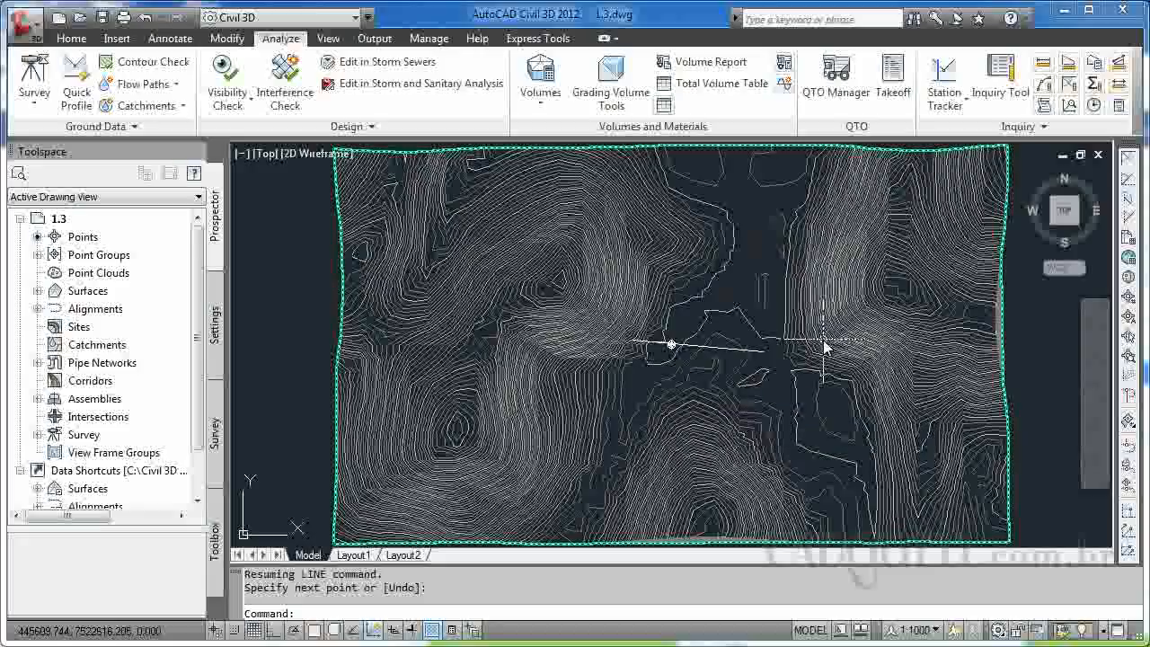
# Run a Point Inverse inquiry between two points in the flat area north of the new line
pyautogui.scroll(4, 748, 308)
pyautogui.scroll(-6, 747, 308)
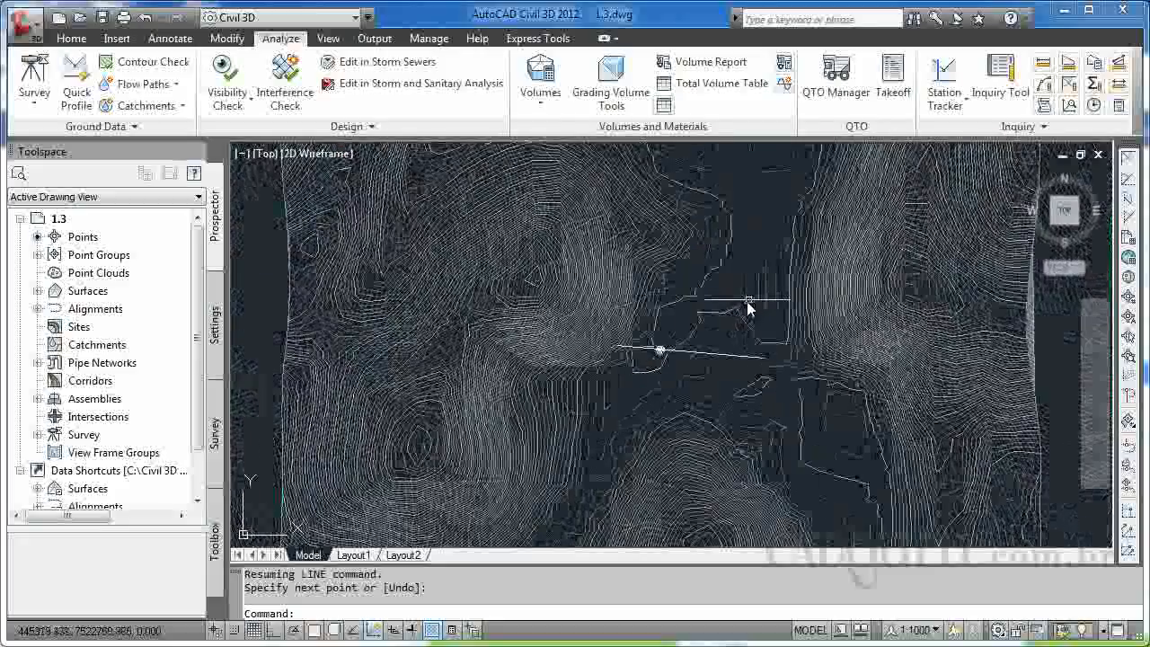
pyautogui.scroll(6, 747, 351)
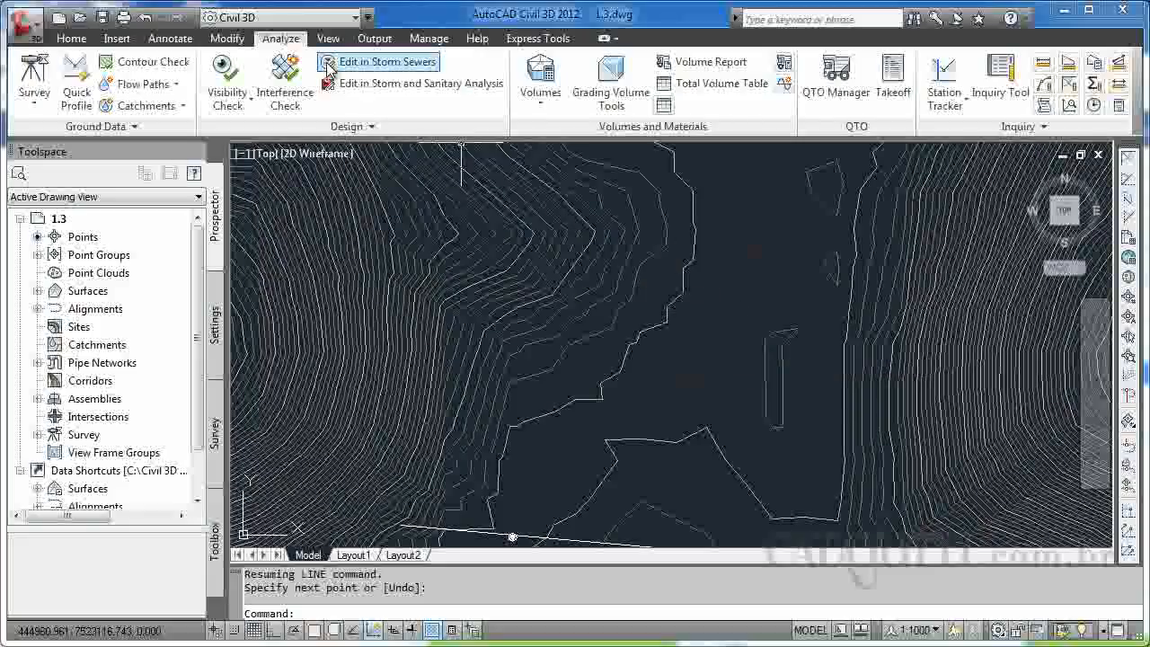
pyautogui.click(999, 99)
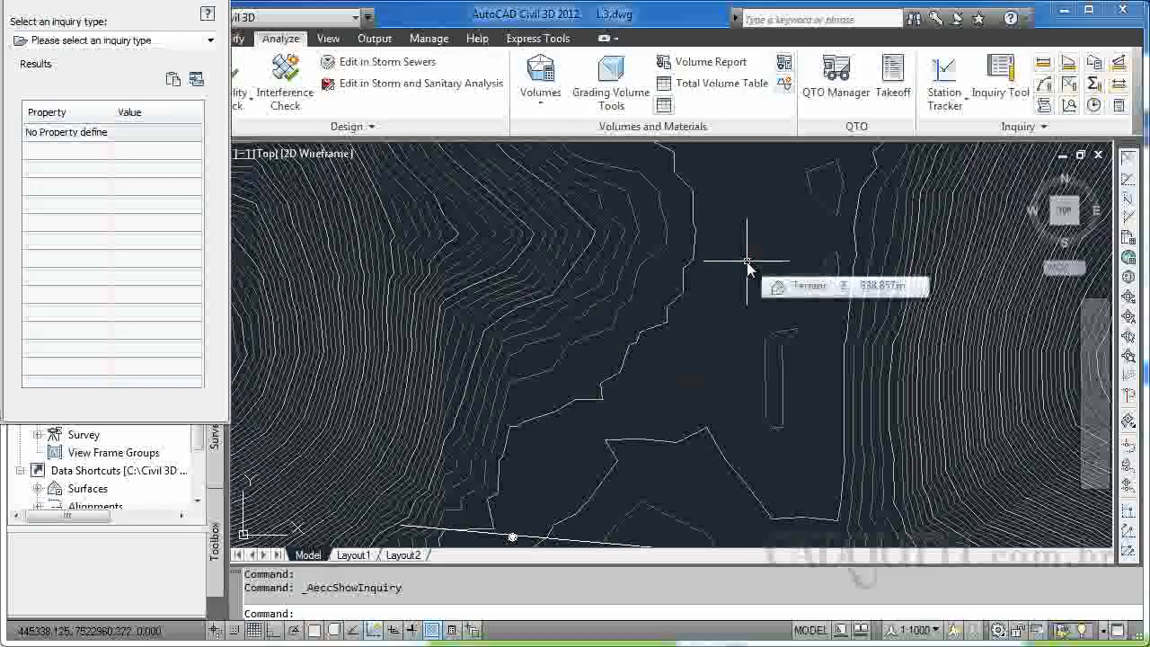
pyautogui.click(208, 39)
pyautogui.click(94, 85)
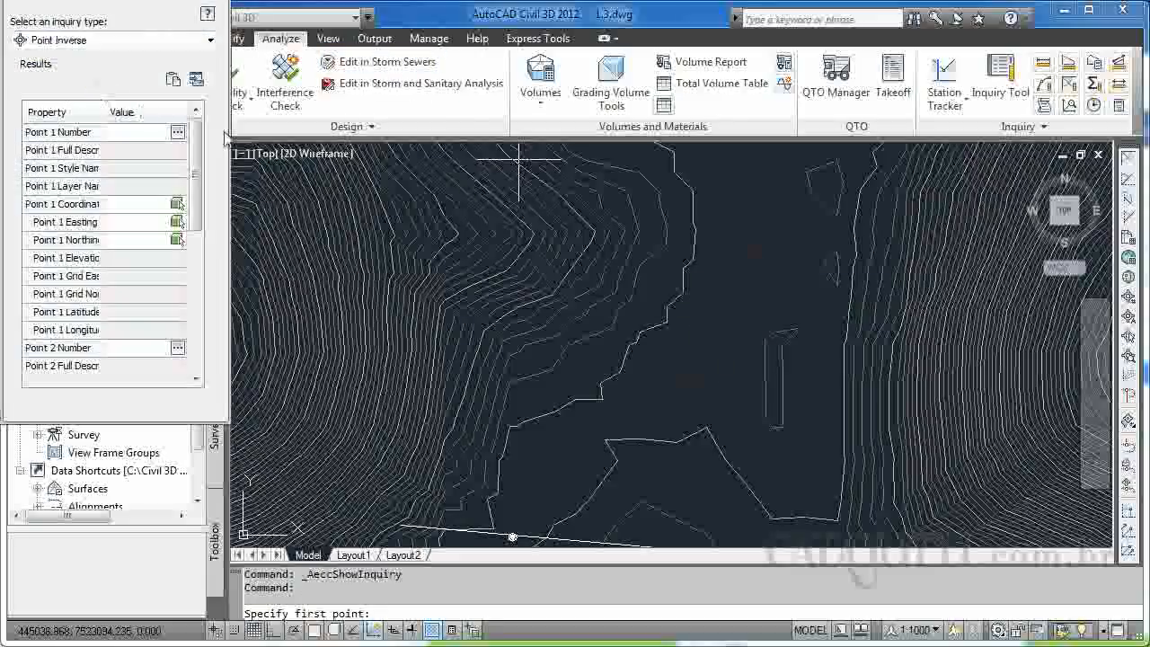
pyautogui.click(688, 384)
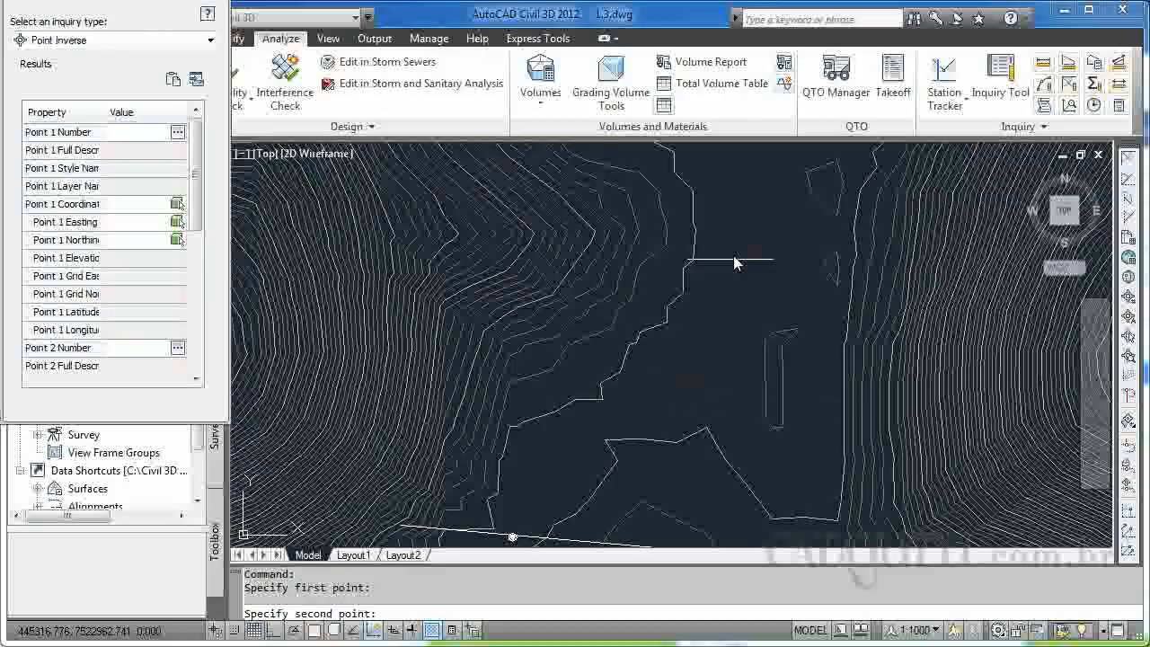
pyautogui.click(753, 247)
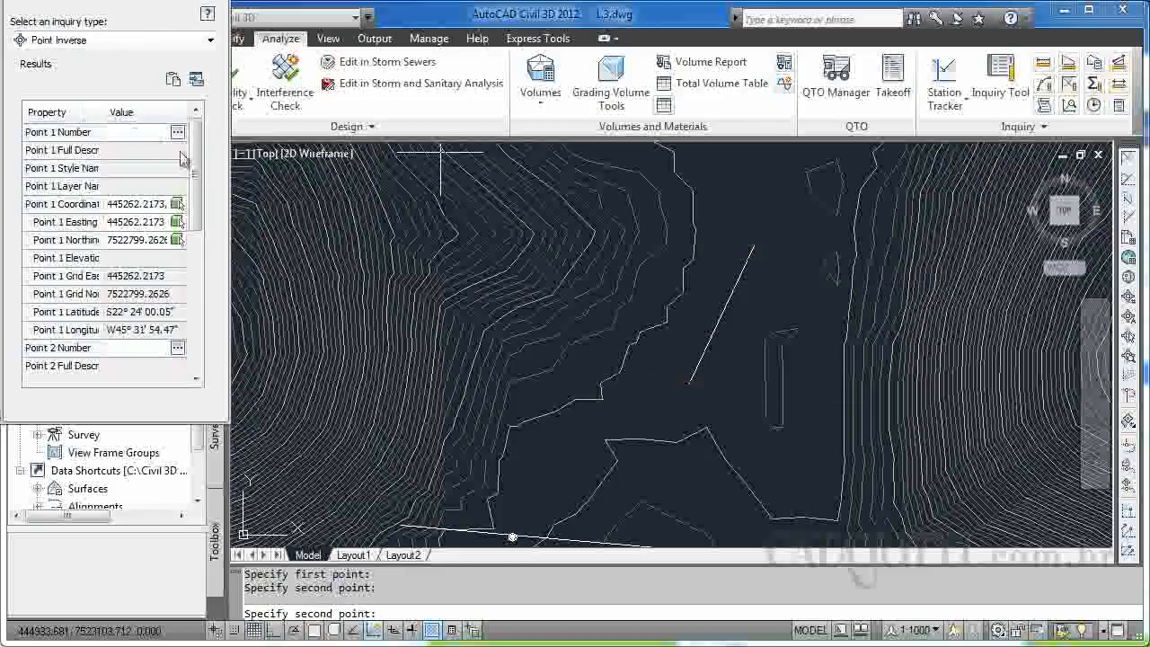
# Review the Point Inverse results for both points' coordinates, direction and horizontal distance, and close the inquiry tool
pyautogui.moveTo(190, 166); pyautogui.dragTo(196, 210)
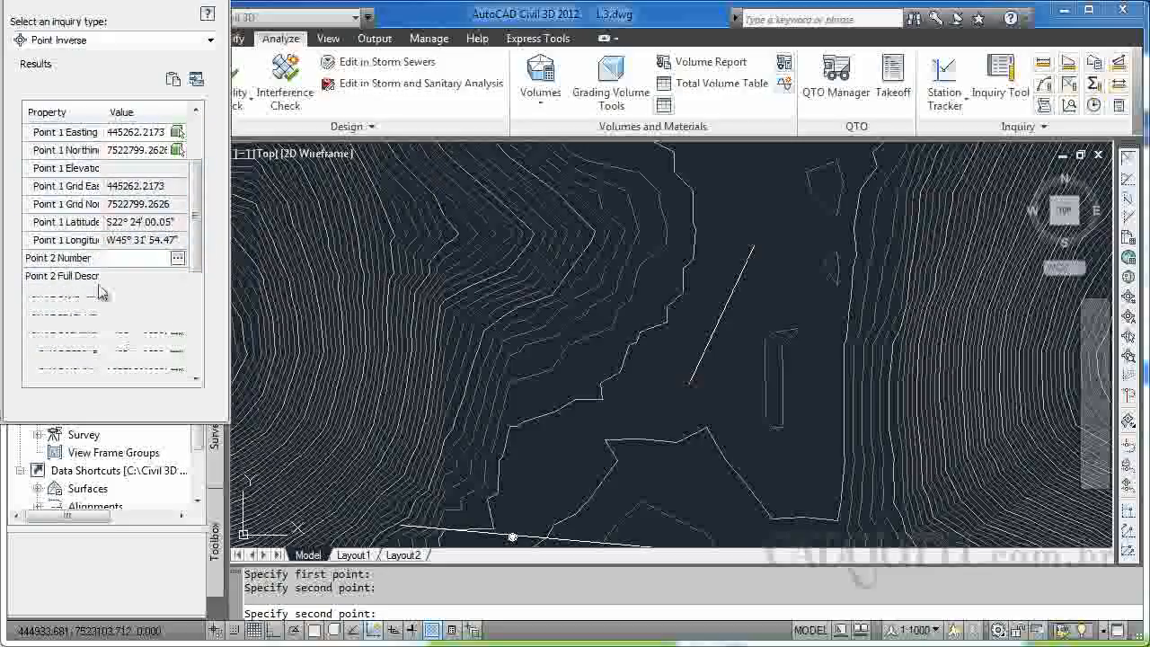
pyautogui.click(195, 381)
pyautogui.click(195, 381)
pyautogui.click(196, 380)
pyautogui.click(196, 381)
pyautogui.click(196, 381)
pyautogui.click(196, 381)
pyautogui.click(196, 381)
pyautogui.click(196, 380)
pyautogui.click(196, 381)
pyautogui.click(196, 381)
pyautogui.click(195, 381)
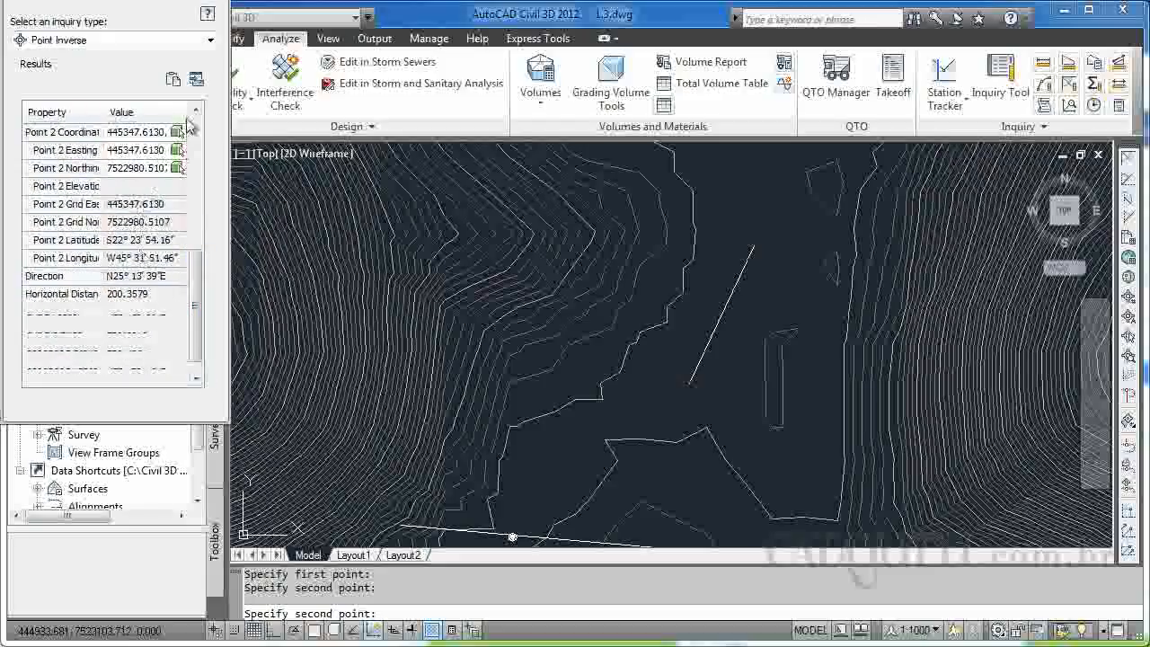
pyautogui.click(195, 112)
pyautogui.click(195, 111)
pyautogui.click(195, 111)
pyautogui.click(195, 111)
pyautogui.click(195, 112)
pyautogui.click(195, 111)
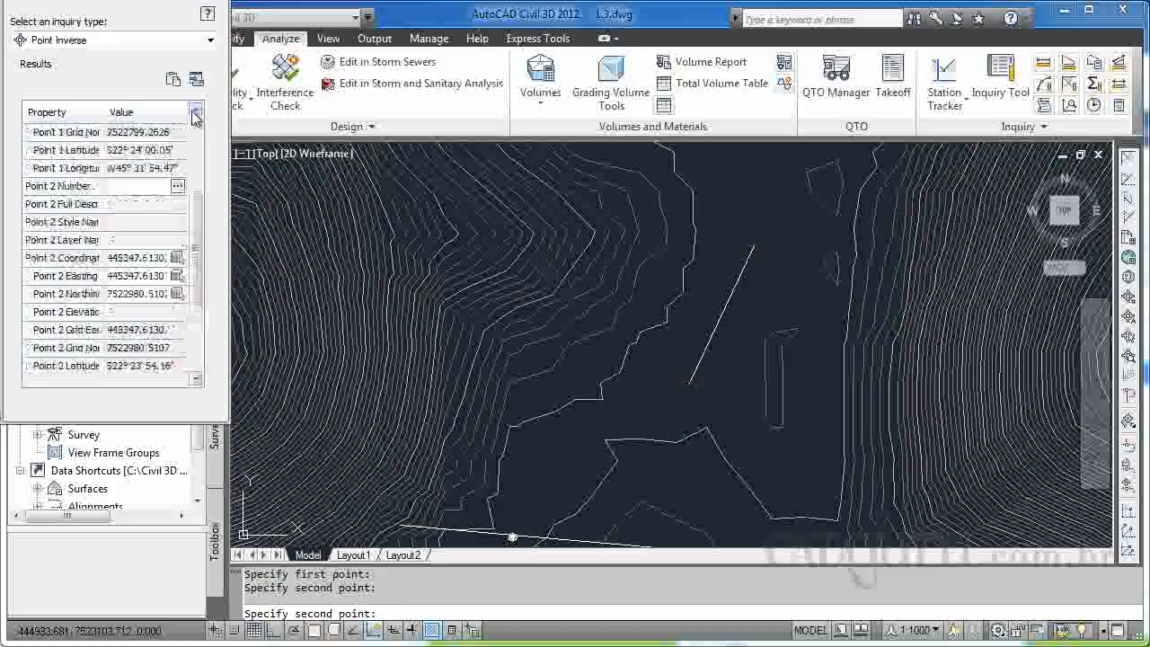
pyautogui.click(194, 112)
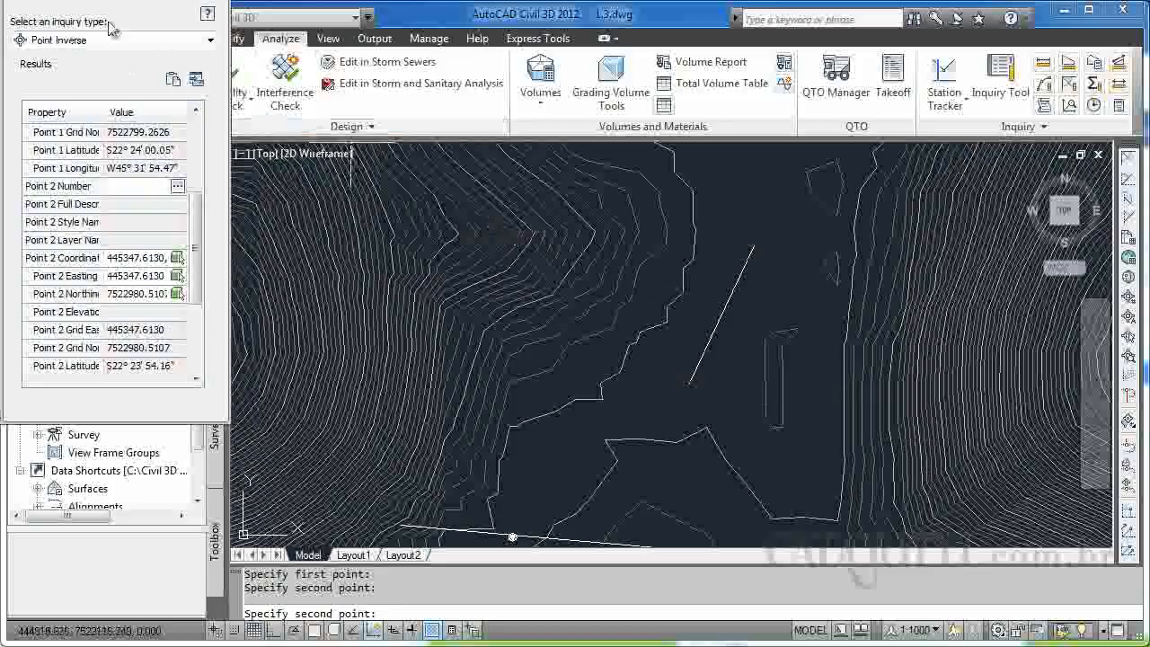
pyautogui.click(6, 6)
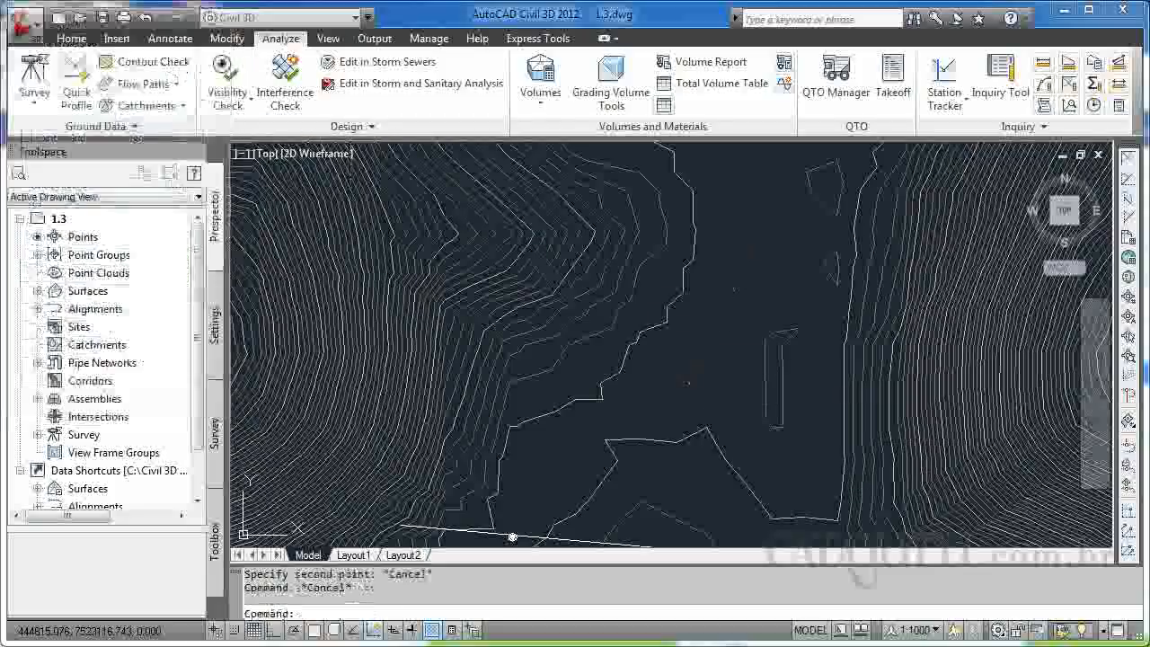
# Expand the Surfaces data shortcuts to inspect the Terreno surface reference
pyautogui.moveTo(628, 381)
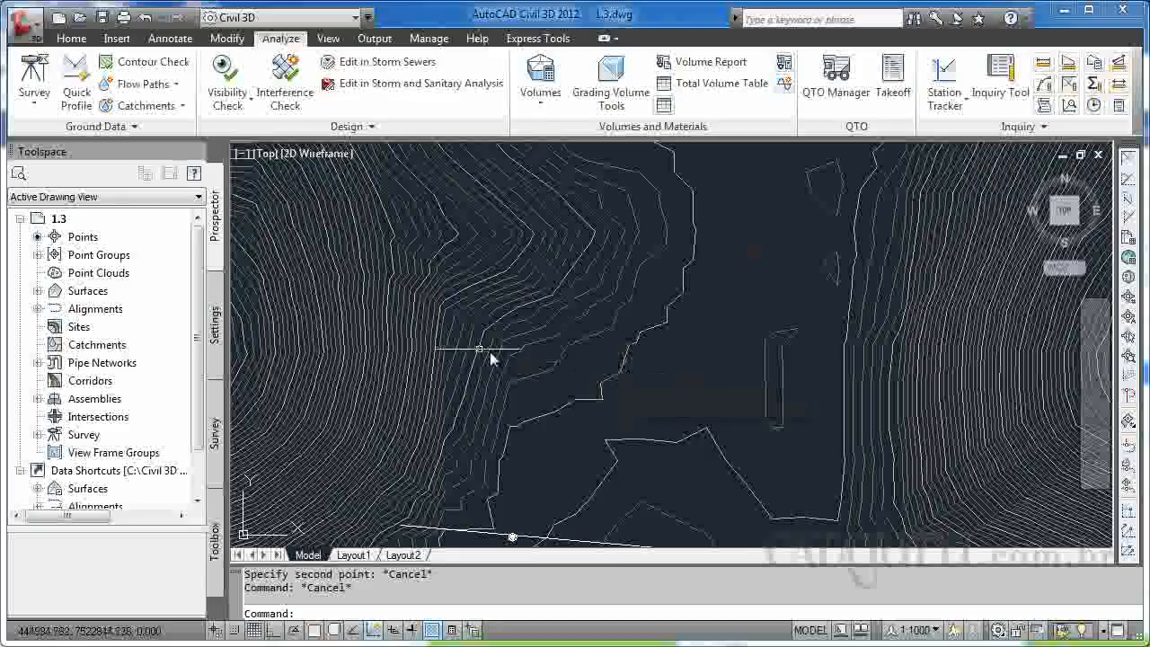
pyautogui.scroll(-1, 228, 385)
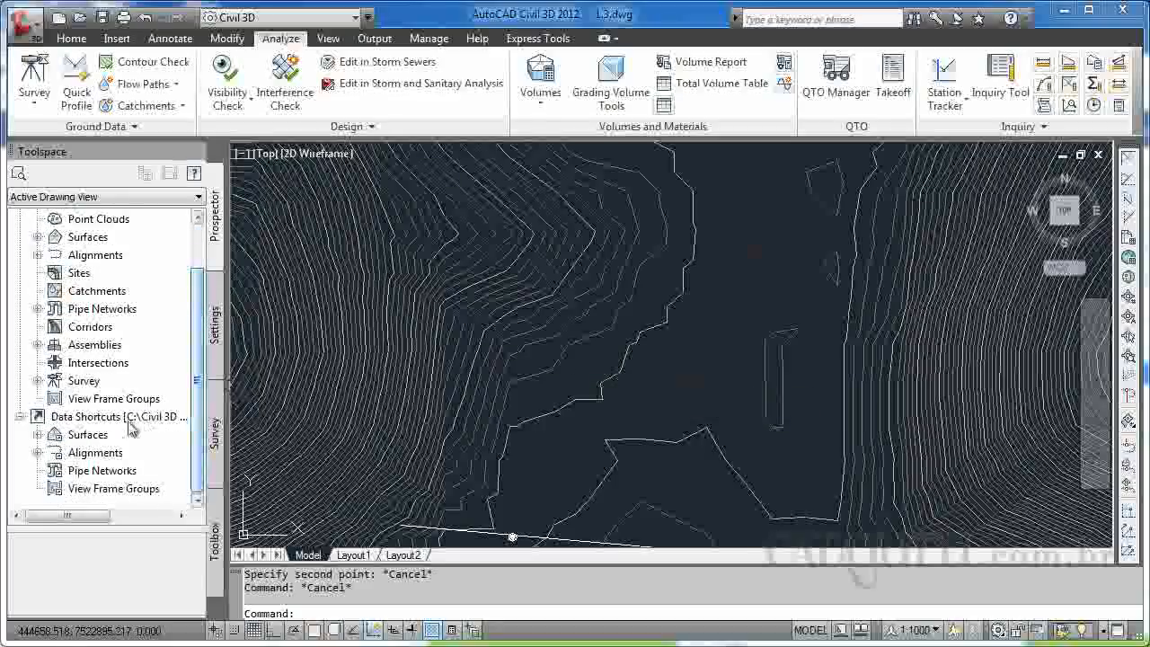
pyautogui.click(38, 434)
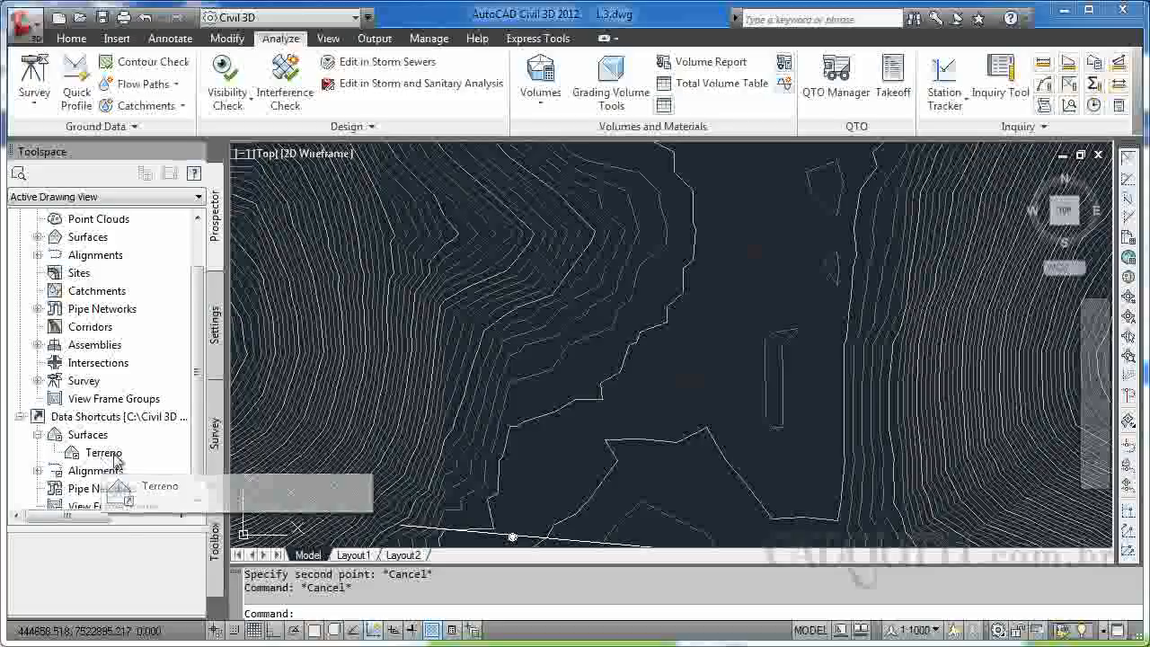
pyautogui.moveTo(374, 424)
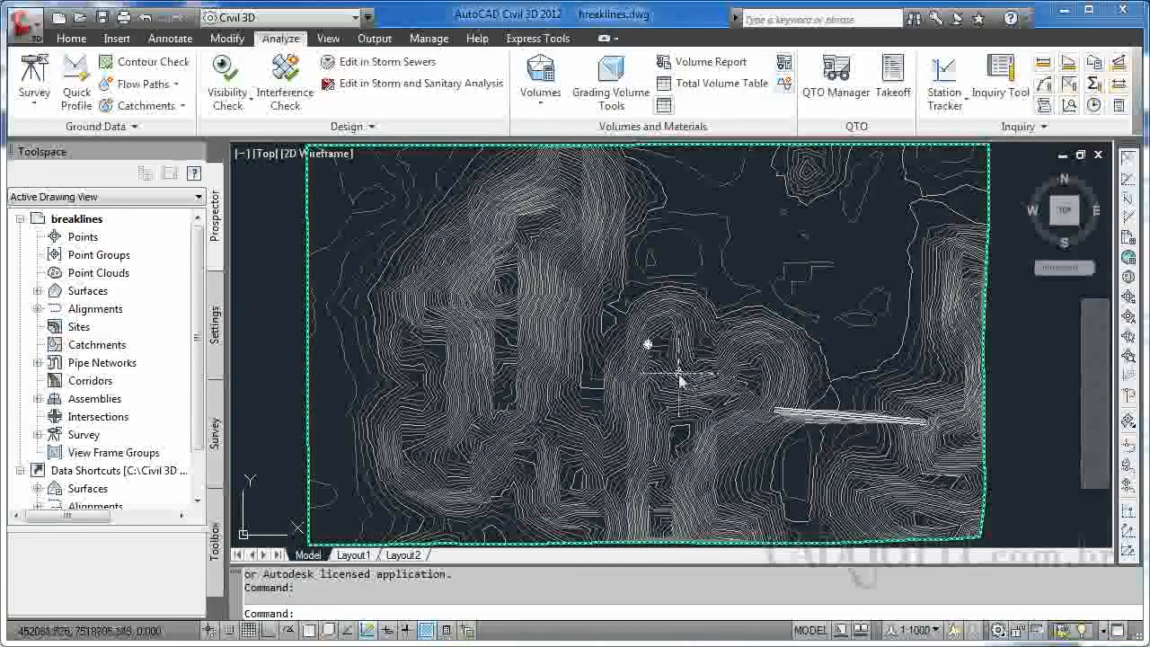
# Examine the Terreno surface in breaklines.dwg in 3D with Orbit, focusing on the straight embankment crossing the valley
pyautogui.moveTo(679, 381)
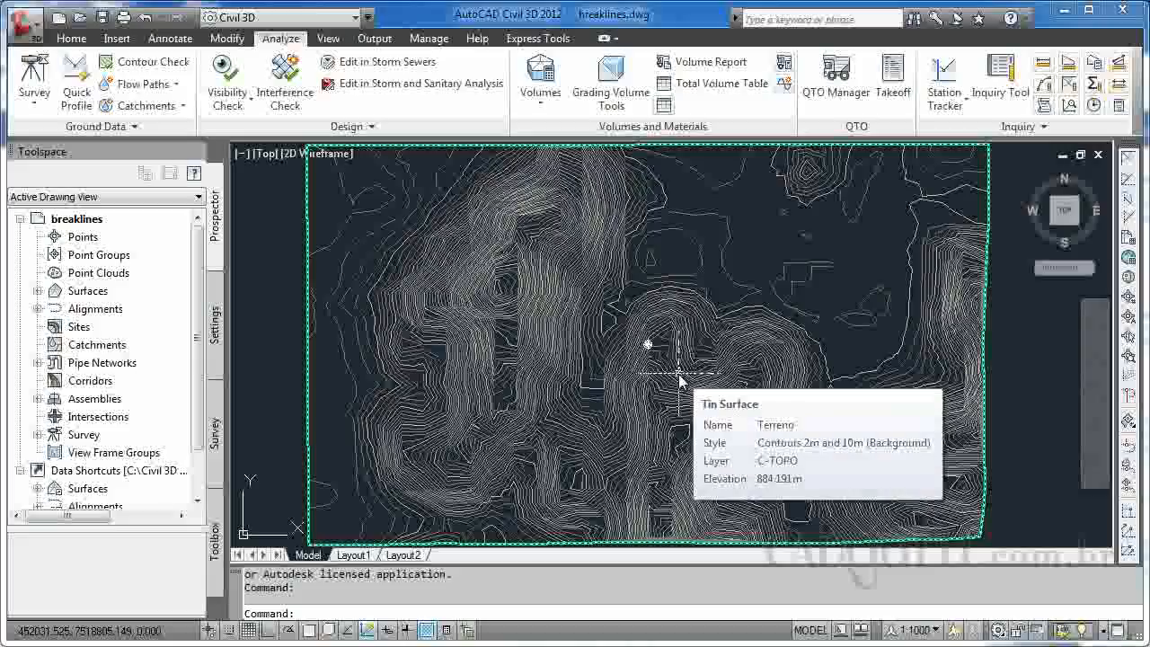
pyautogui.moveTo(666, 334)
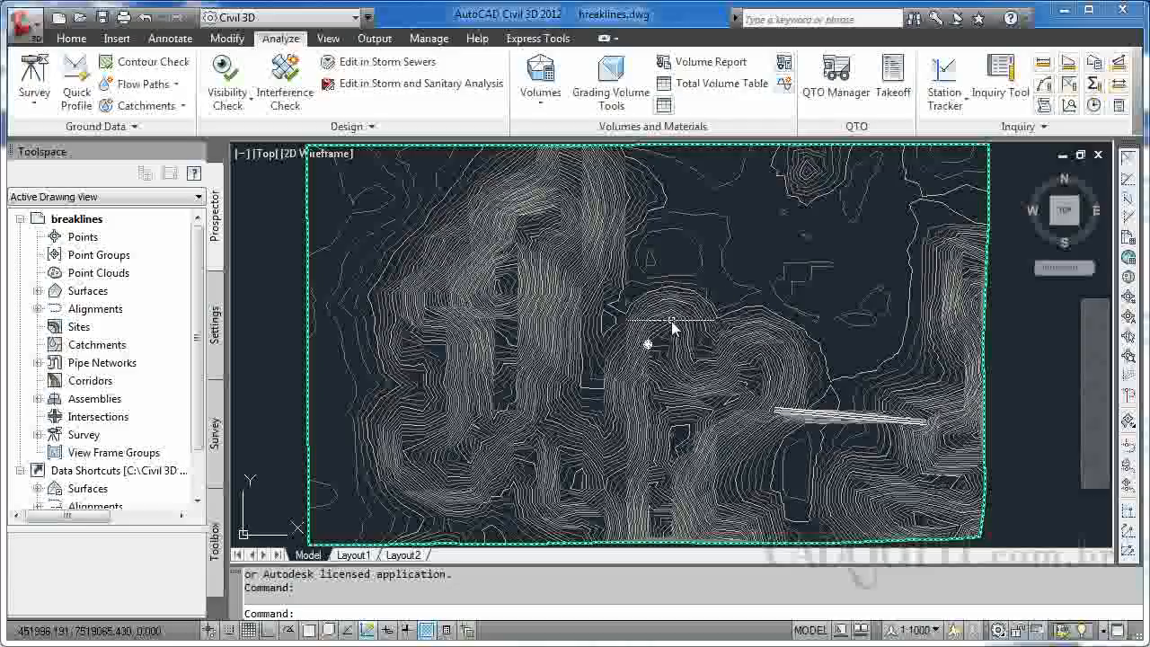
pyautogui.moveTo(614, 305)
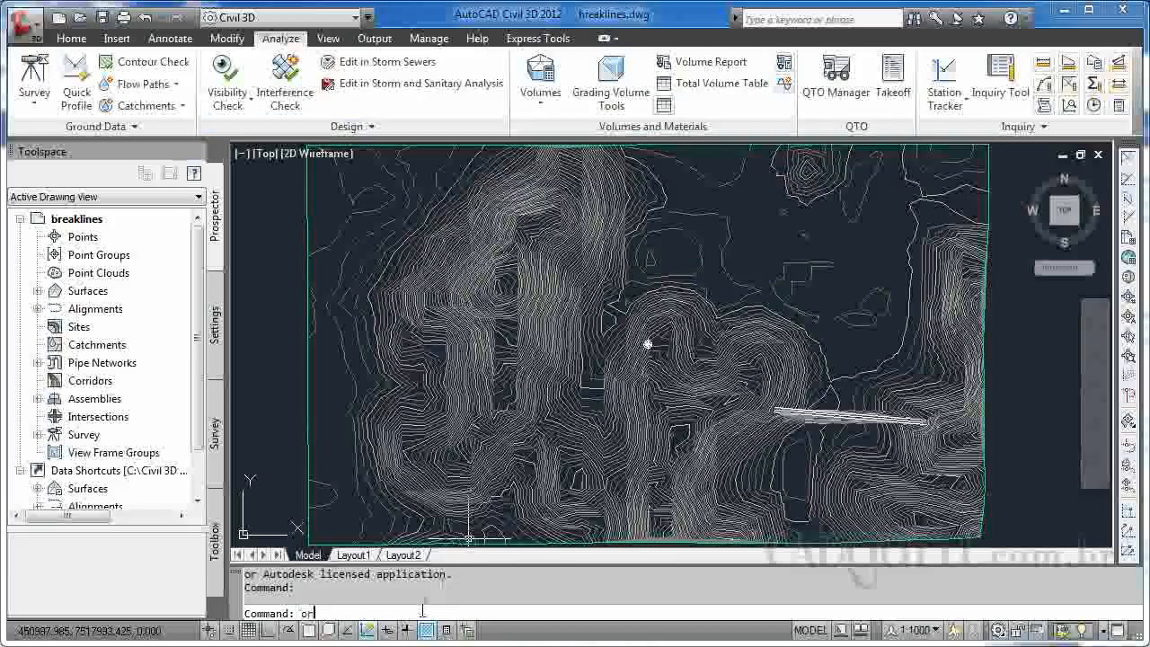
pyautogui.write('t')
pyautogui.press('Return')
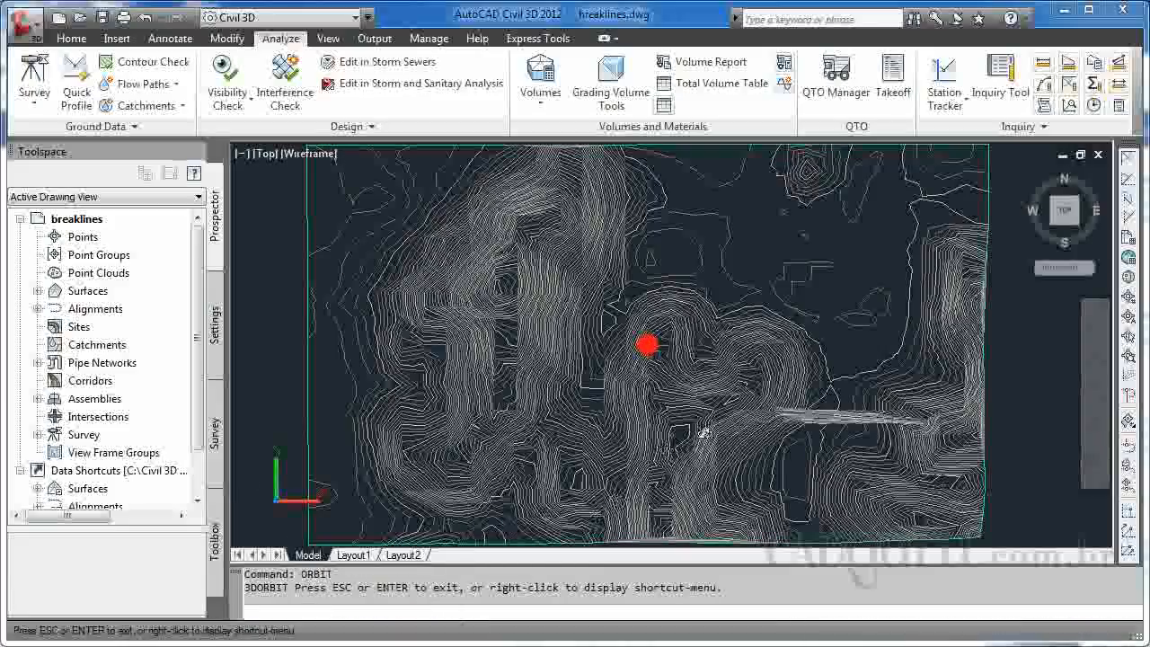
pyautogui.moveTo(646, 345); pyautogui.dragTo(653, 407)
pyautogui.moveTo(477, 372); pyautogui.dragTo(474, 327)
pyautogui.scroll(8, 467, 330)
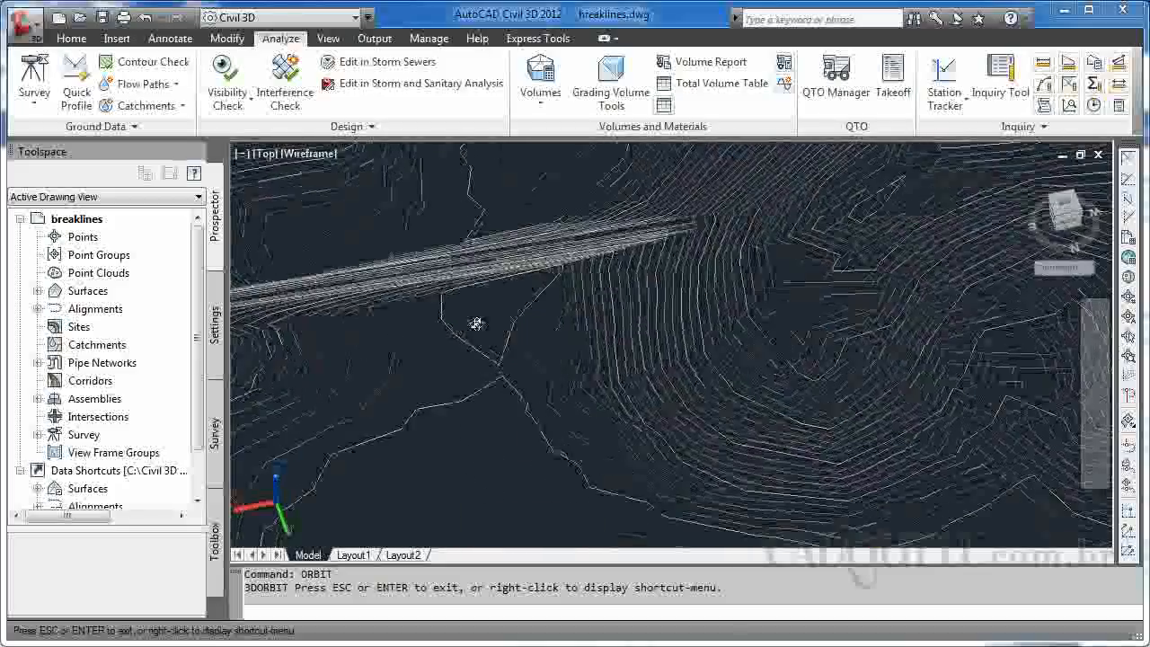
pyautogui.moveTo(493, 365); pyautogui.dragTo(643, 288)
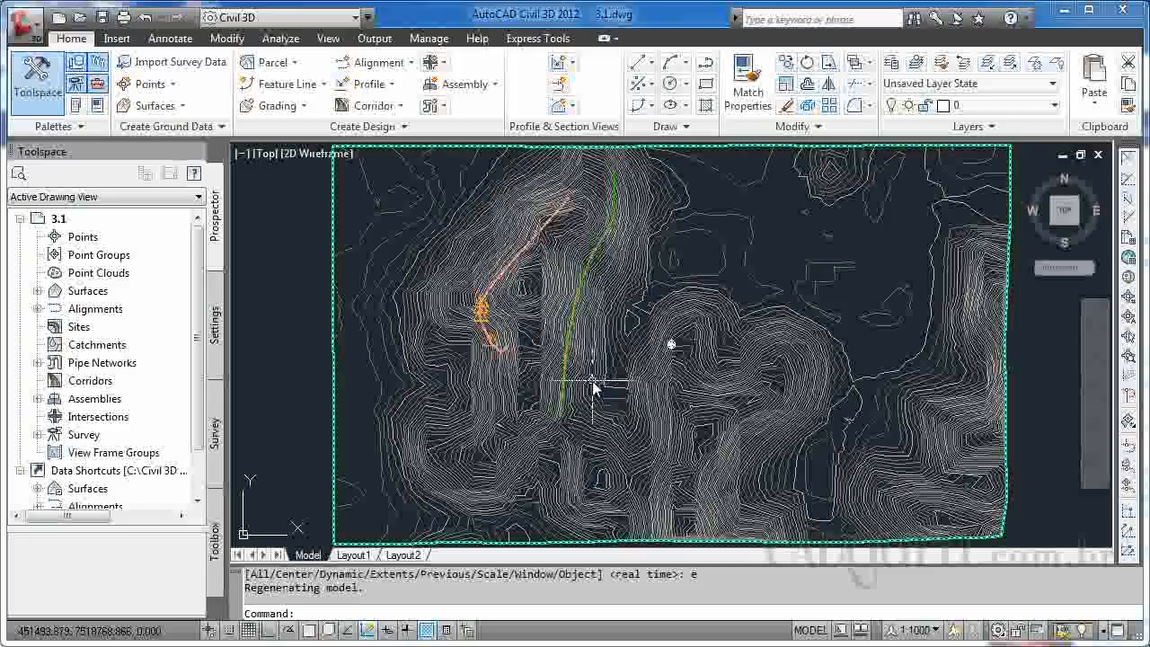
# Examine the green corridor and its station labels between about 0+180 and 0+320 in plan view
pyautogui.scroll(3, 575, 377)
pyautogui.scroll(5, 557, 375)
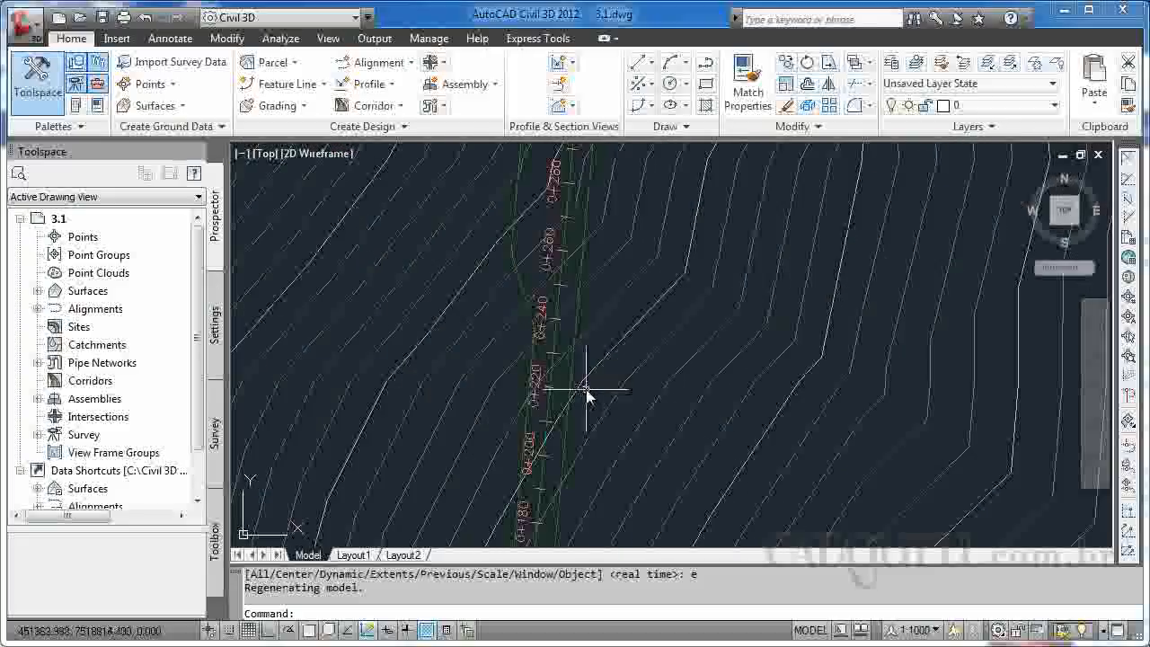
pyautogui.scroll(-3, 587, 434)
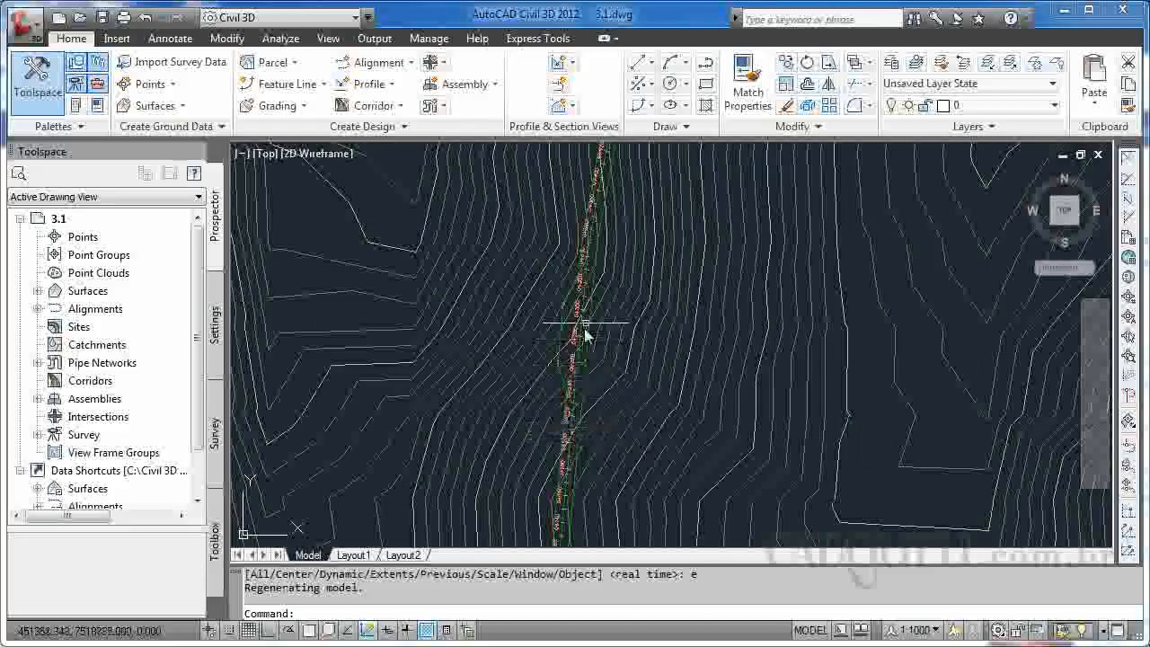
pyautogui.scroll(2, 564, 431)
pyautogui.scroll(2, 560, 440)
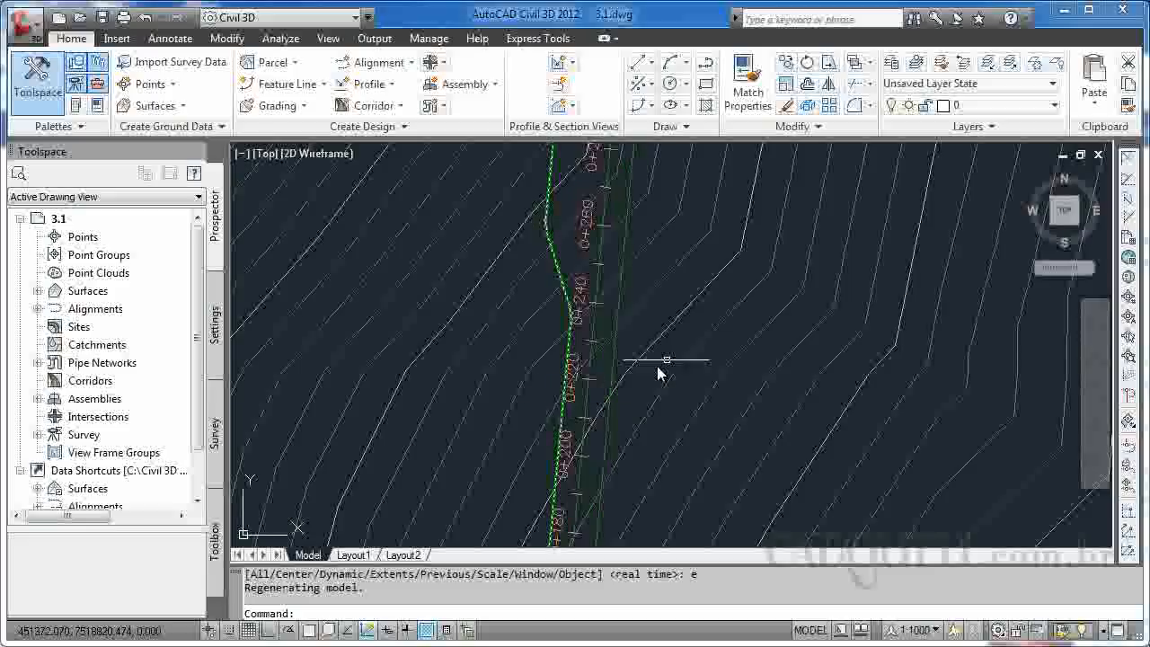
pyautogui.moveTo(679, 392); pyautogui.dragTo(674, 504, button='middle')
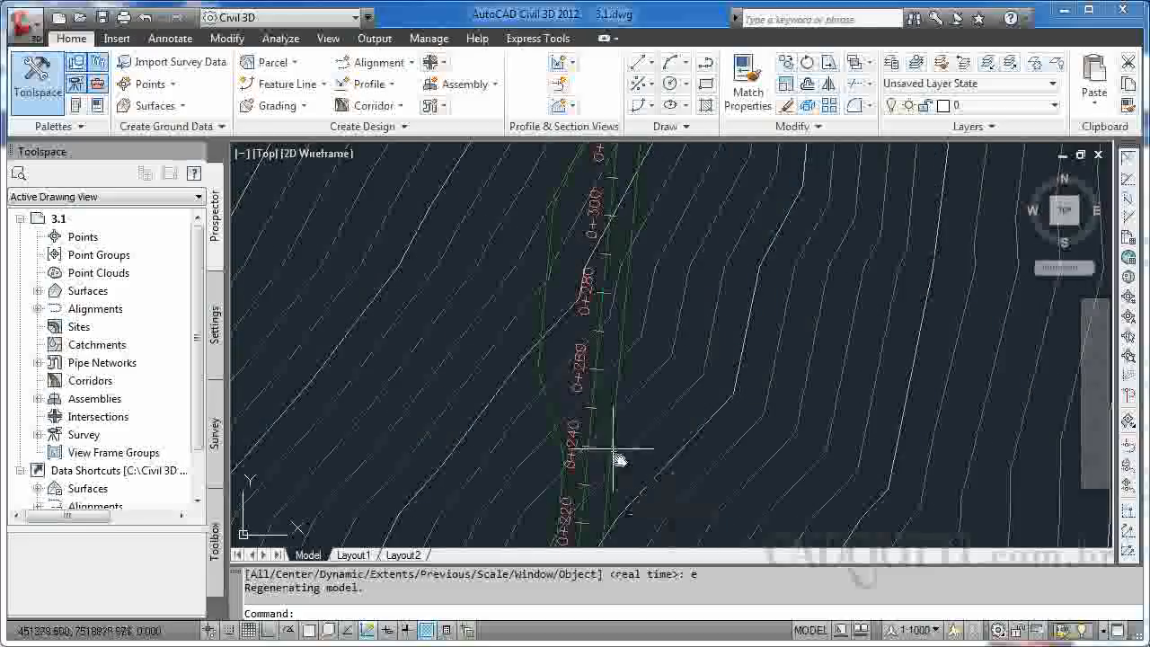
pyautogui.moveTo(688, 329)
pyautogui.mouseDown(button='middle')
pyautogui.moveTo(688, 371)
pyautogui.moveTo(606, 412)
pyautogui.mouseUp(button='middle')
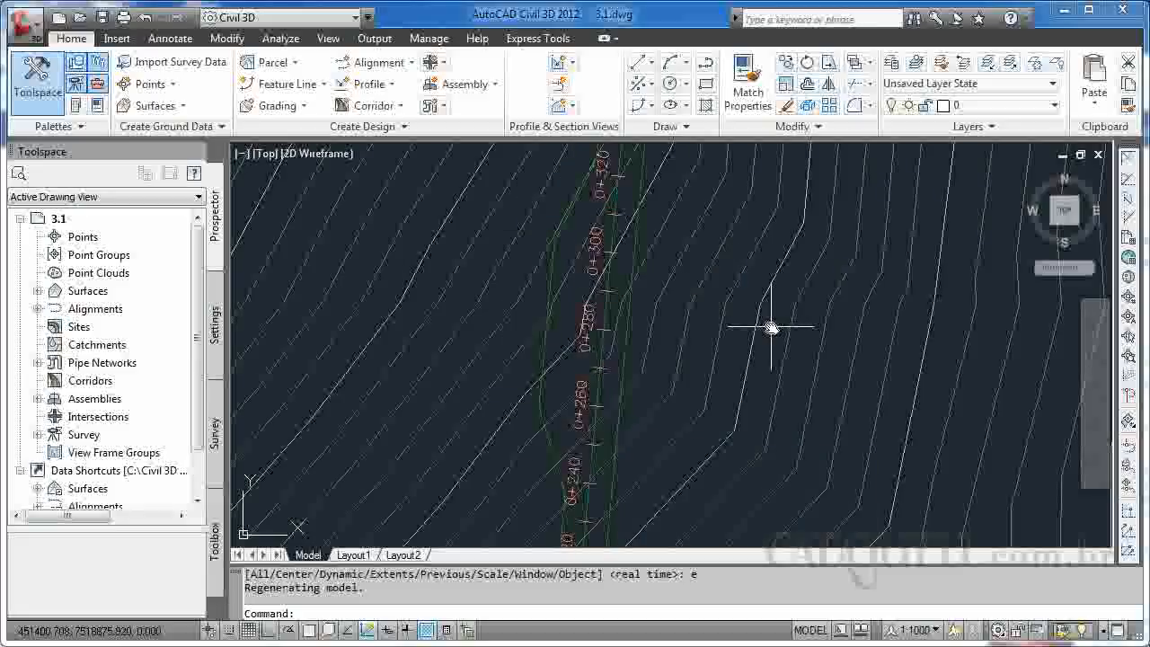
pyautogui.scroll(-5, 770, 329)
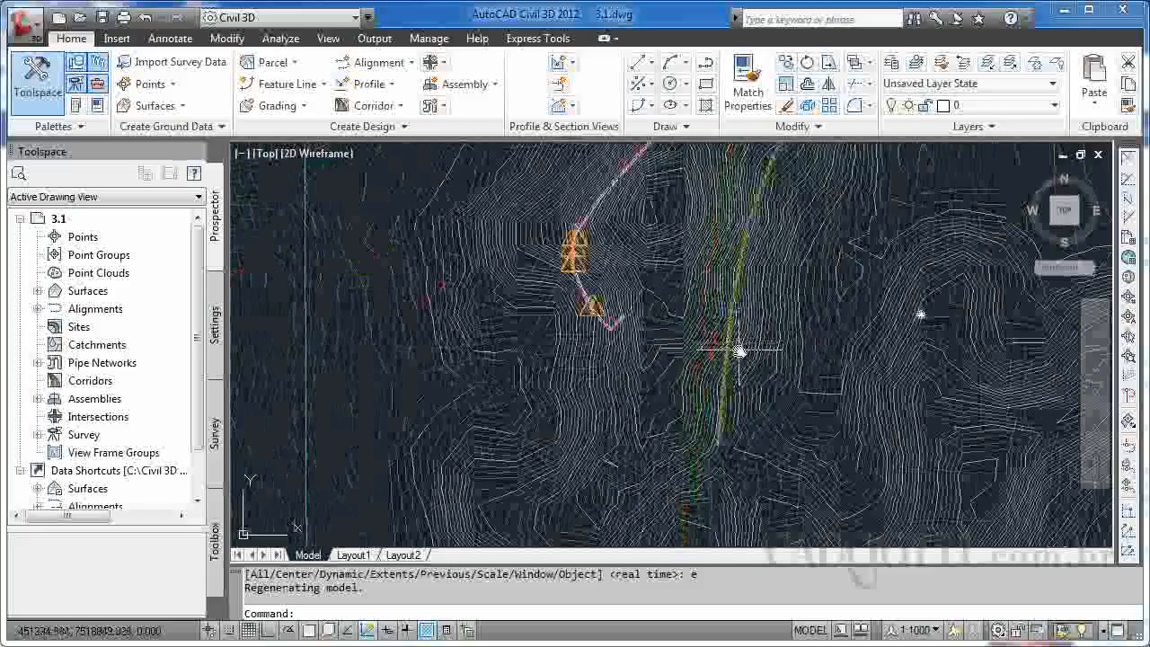
# Examine the green corridor's station labels and the neighbouring red alignment with its warning markers in plan view in 3.1.dwg
pyautogui.scroll(5, 738, 350)
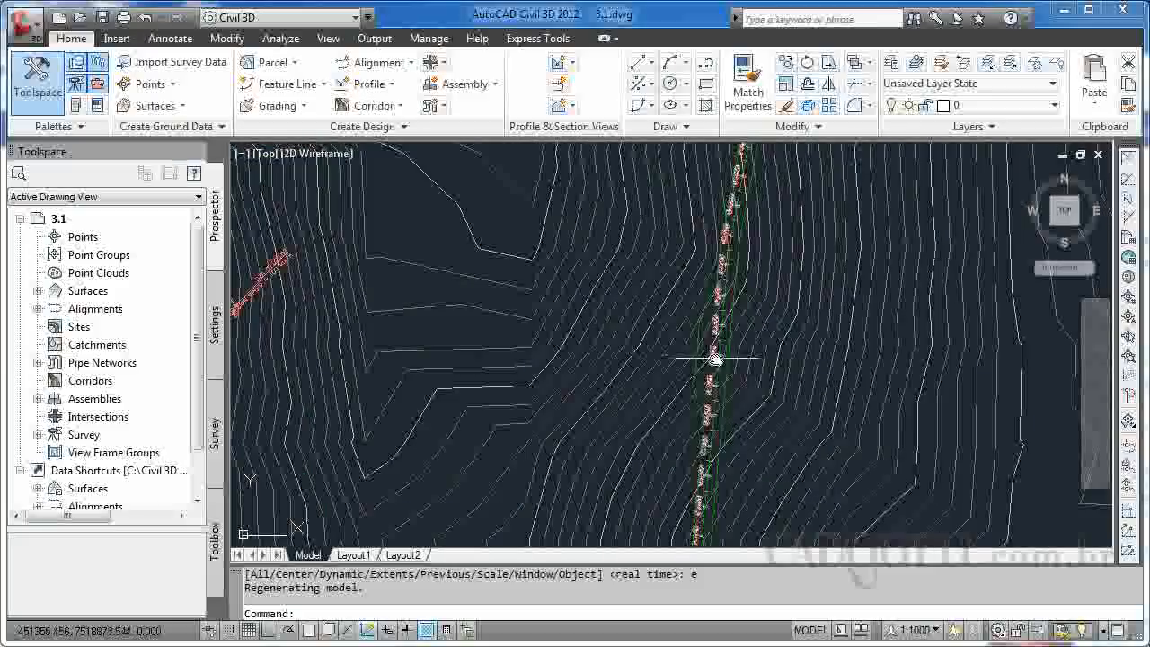
pyautogui.moveTo(727, 347)
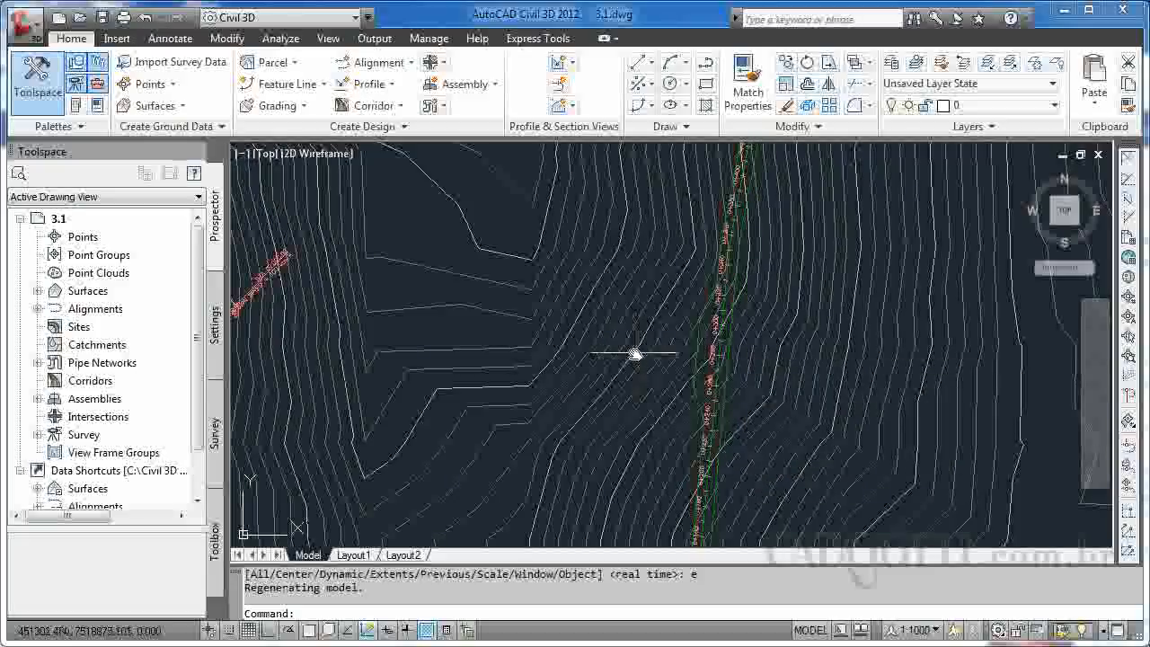
pyautogui.scroll(-5, 639, 355)
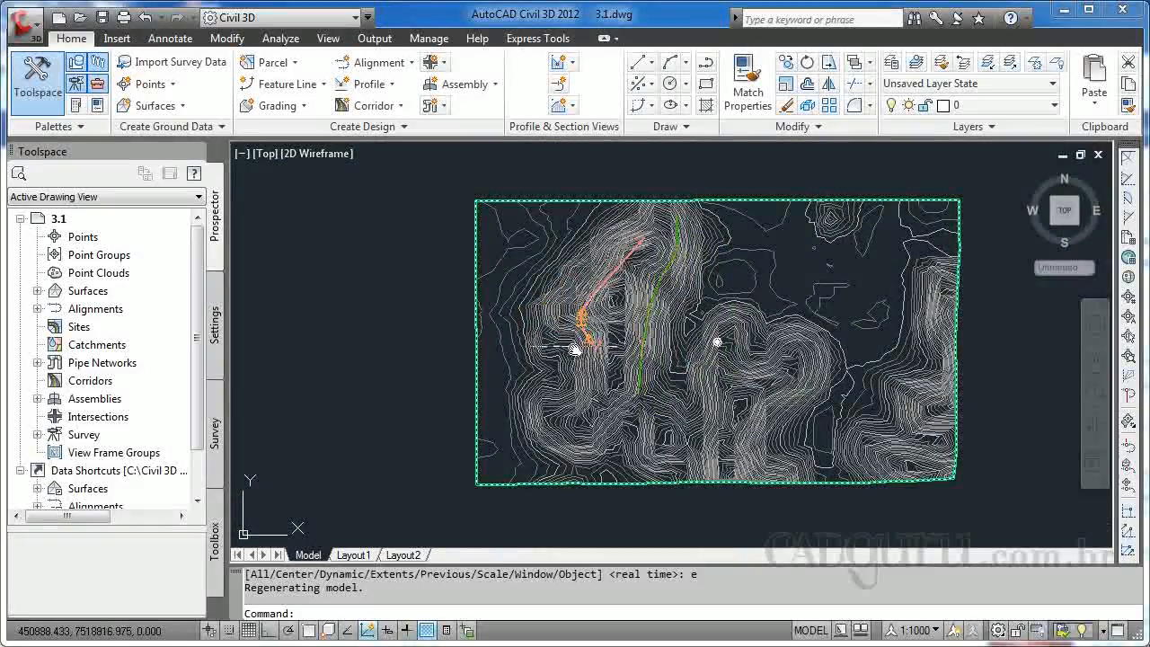
pyautogui.scroll(3, 573, 346)
pyautogui.scroll(2, 575, 341)
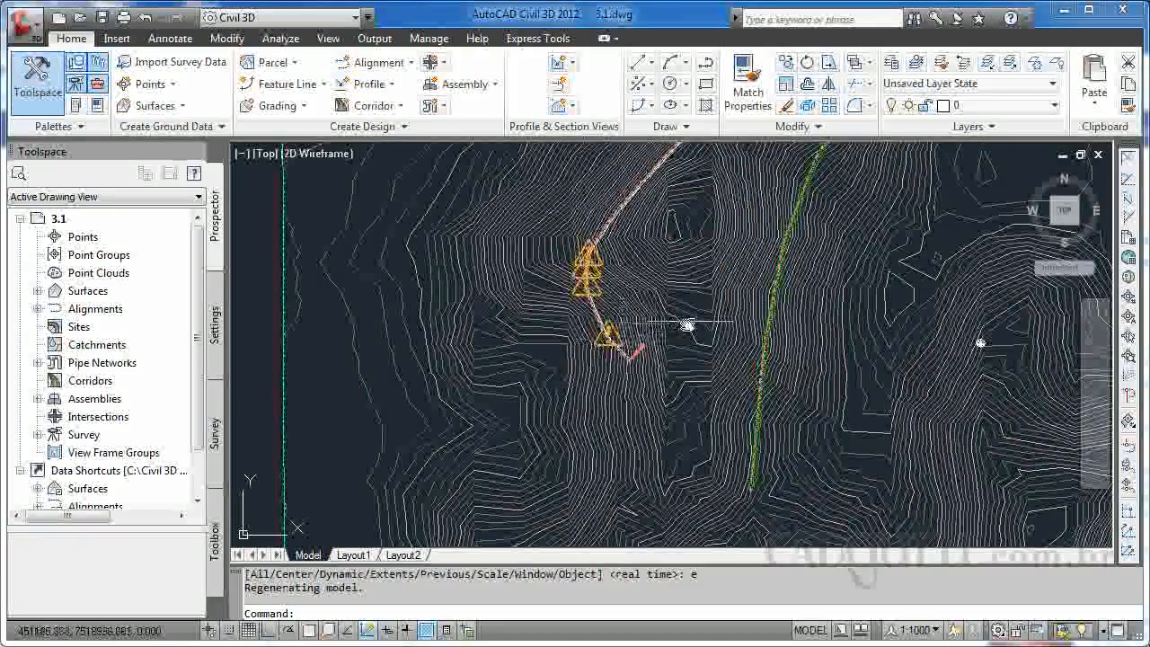
pyautogui.moveTo(692, 321)
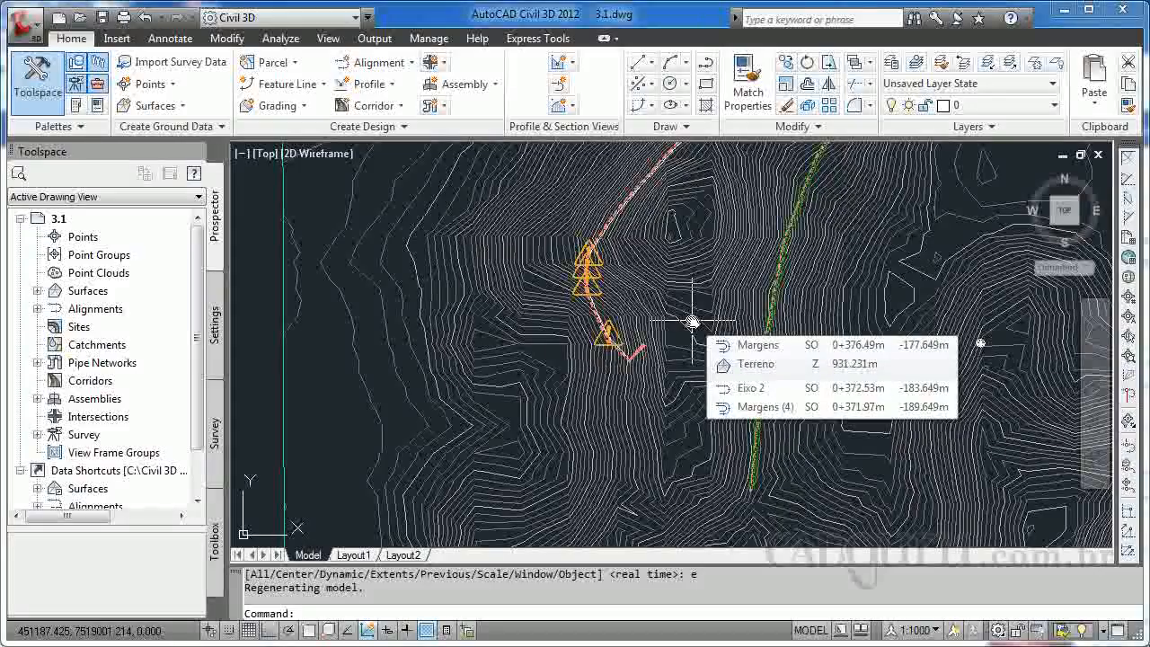
pyautogui.moveTo(635, 298)
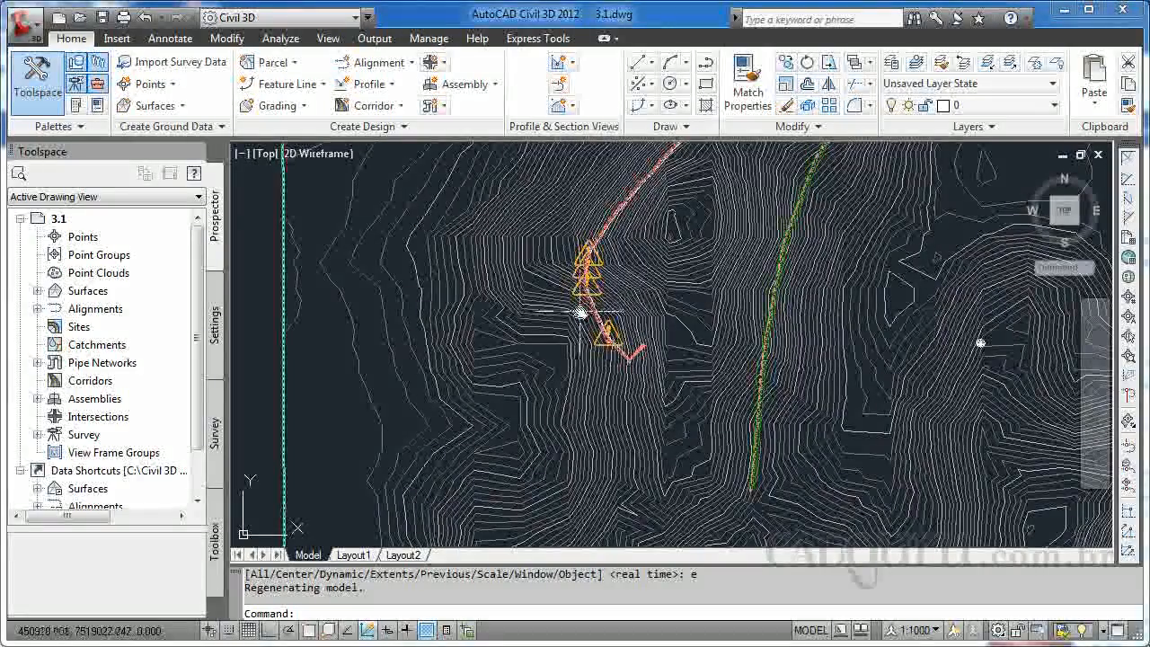
pyautogui.scroll(3, 580, 312)
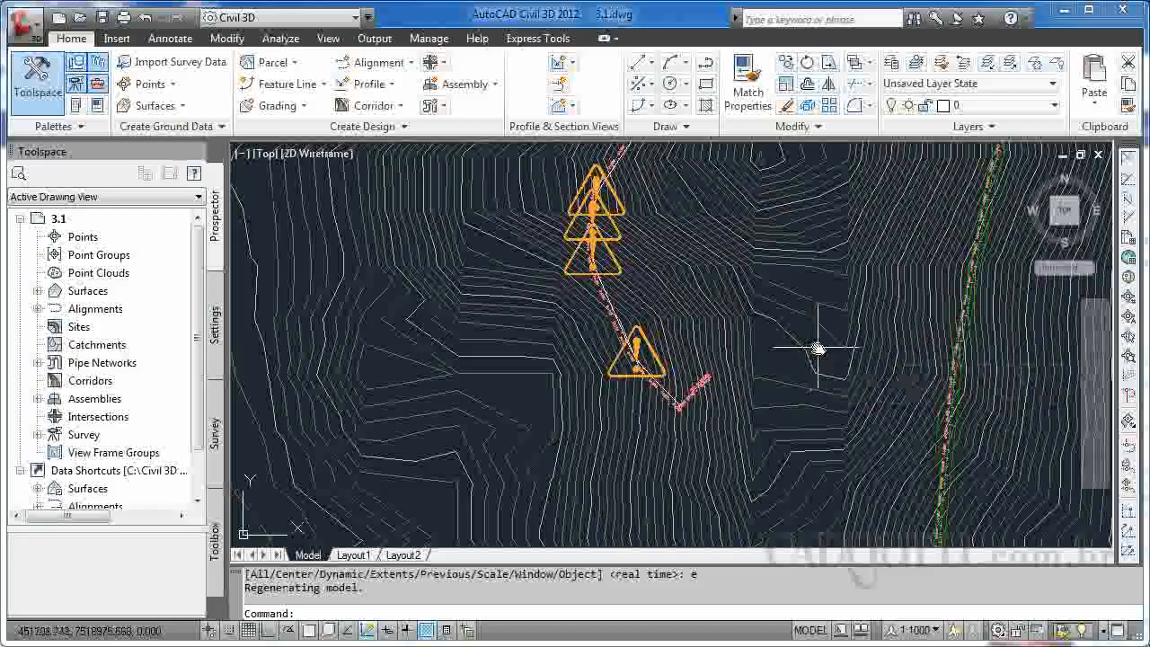
pyautogui.scroll(-5, 813, 350)
pyautogui.scroll(5, 828, 373)
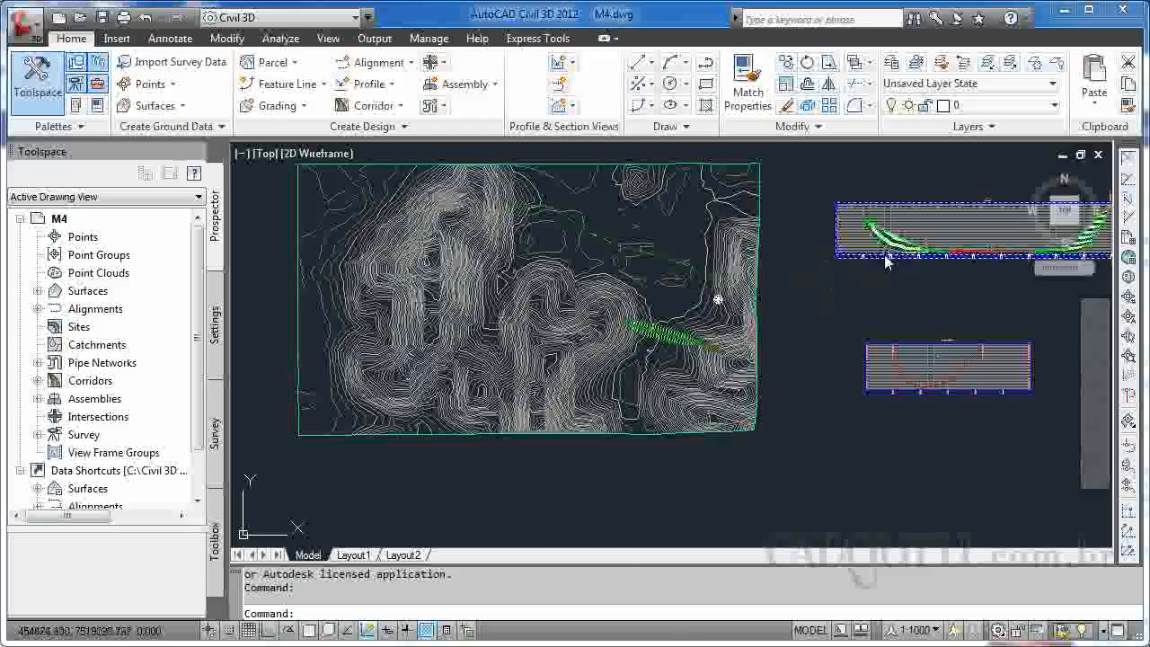
# Examine the two profile views in M4.dwg, following the green and red hatched areas between terrain and design profile along the longer one
pyautogui.scroll(5, 876, 265)
pyautogui.moveTo(970, 308); pyautogui.dragTo(580, 390, button='middle')
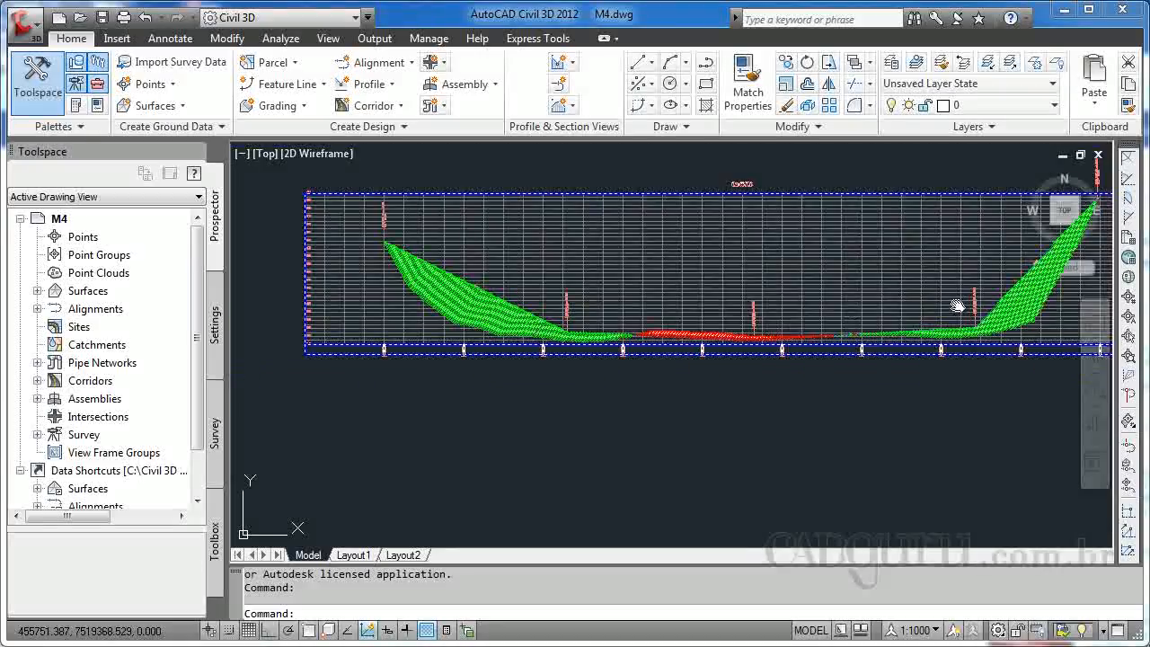
pyautogui.scroll(3, 942, 306)
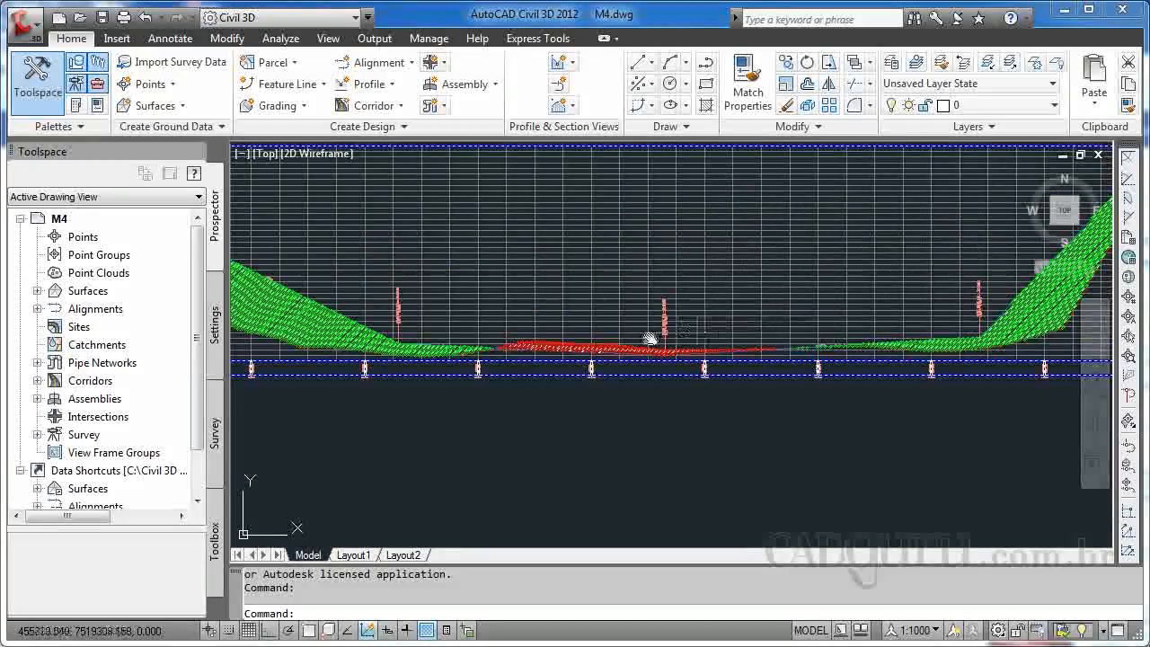
pyautogui.moveTo(480, 496); pyautogui.dragTo(687, 496, button='middle')
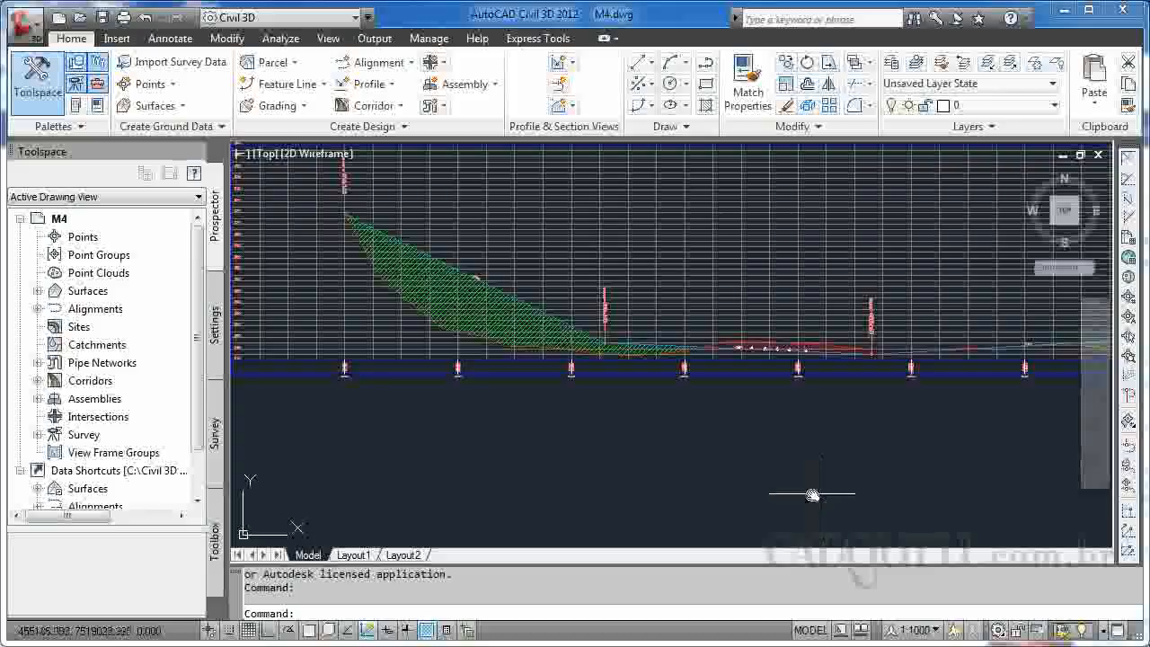
pyautogui.moveTo(931, 464); pyautogui.dragTo(569, 462, button='middle')
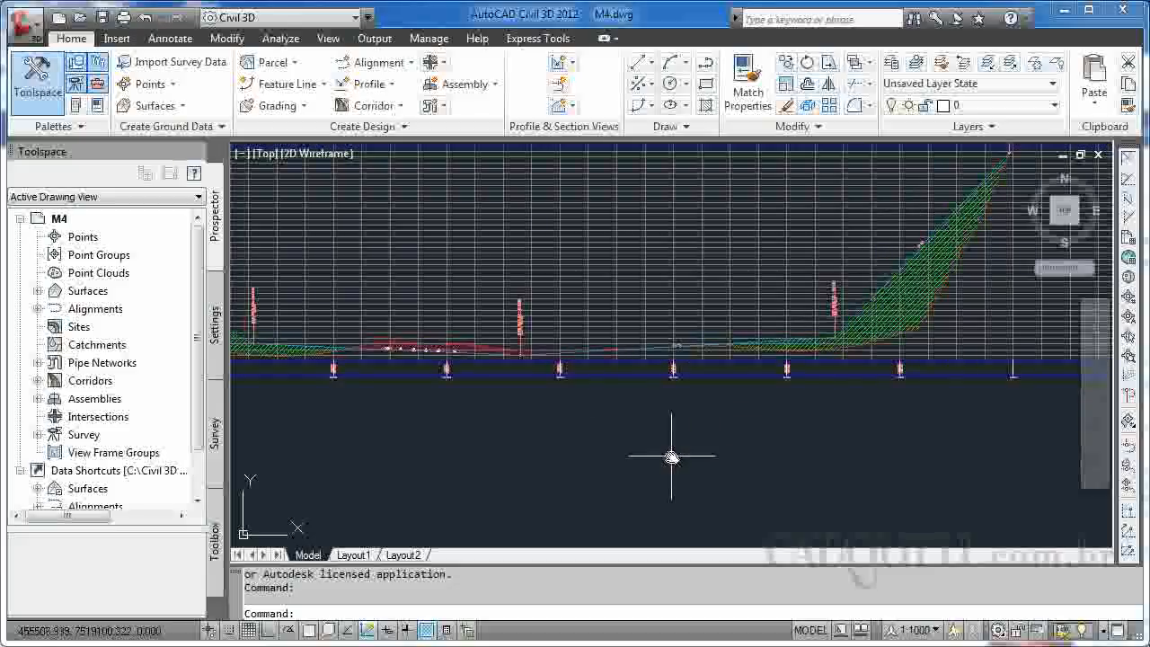
pyautogui.scroll(-6, 671, 457)
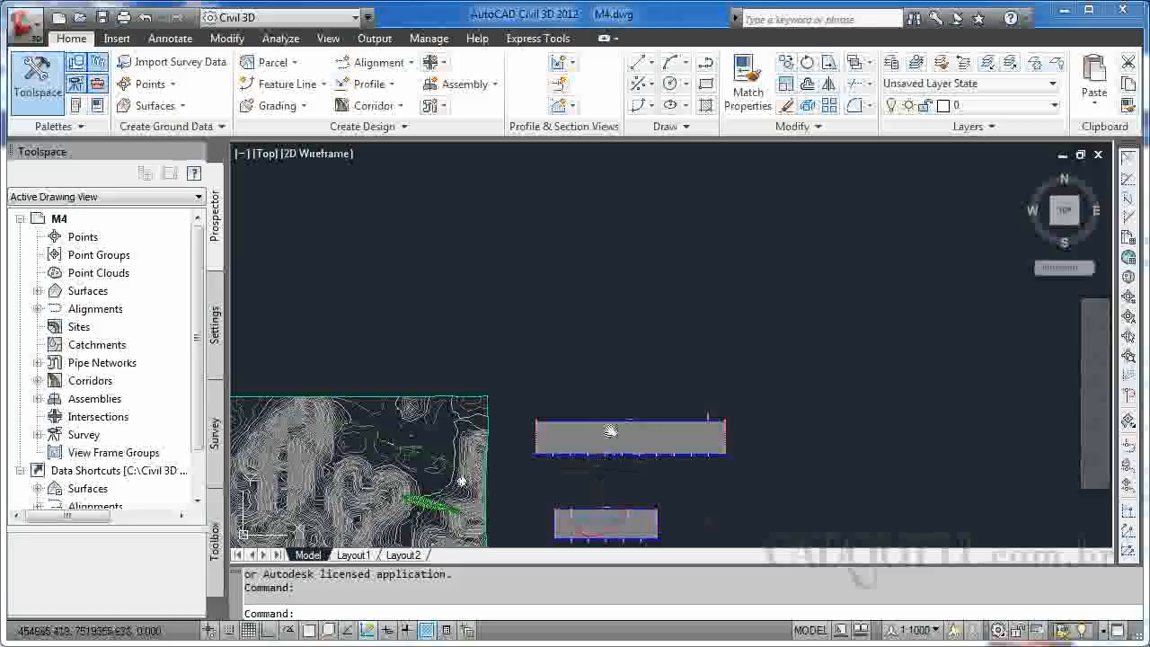
pyautogui.moveTo(602, 455); pyautogui.dragTo(629, 395, button='middle')
pyautogui.scroll(5, 590, 443)
pyautogui.scroll(-2, 592, 441)
pyautogui.scroll(-3, 333, 382)
pyautogui.moveTo(333, 387); pyautogui.dragTo(706, 378, button='middle')
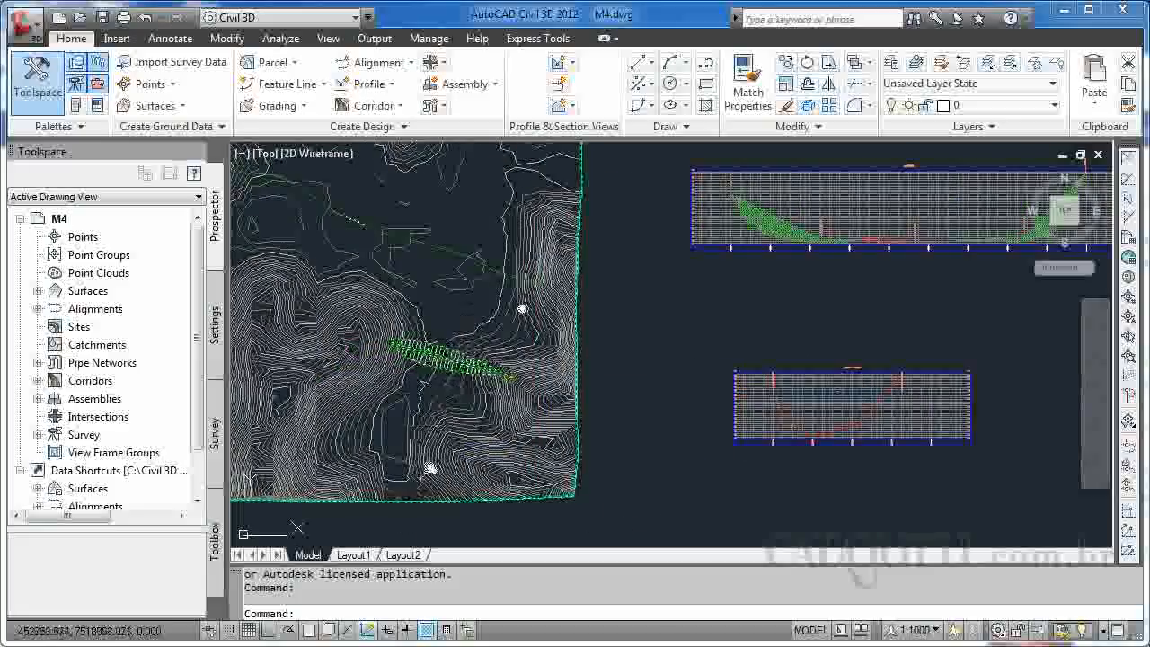
# Examine the short corridor crossing the valley in M4.dwg in 3D with Orbit
pyautogui.click(358, 606)
pyautogui.write('orbit')
pyautogui.press('Return')
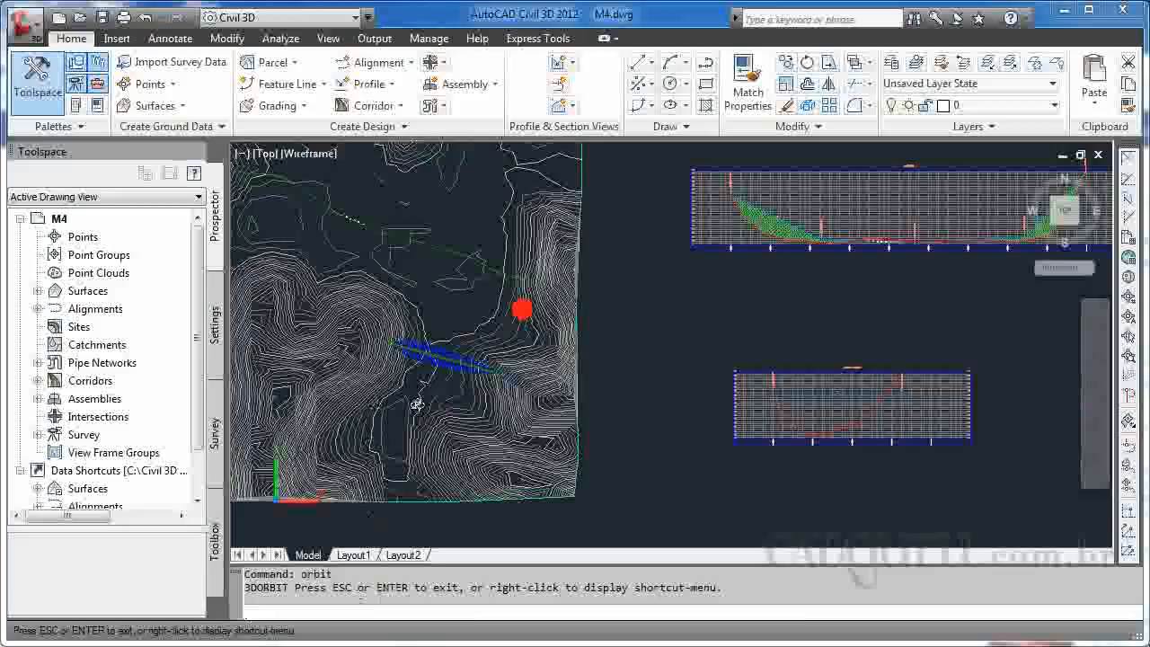
pyautogui.moveTo(452, 380); pyautogui.dragTo(336, 386)
pyautogui.moveTo(470, 260)
pyautogui.mouseDown()
pyautogui.moveTo(477, 297)
pyautogui.moveTo(419, 544)
pyautogui.moveTo(425, 371)
pyautogui.moveTo(461, 359)
pyautogui.moveTo(441, 344)
pyautogui.moveTo(527, 309)
pyautogui.moveTo(475, 362)
pyautogui.moveTo(405, 385)
pyautogui.moveTo(364, 311)
pyautogui.moveTo(403, 249)
pyautogui.moveTo(403, 472)
pyautogui.moveTo(374, 352)
pyautogui.moveTo(411, 261)
pyautogui.moveTo(485, 405)
pyautogui.moveTo(346, 318)
pyautogui.mouseUp()
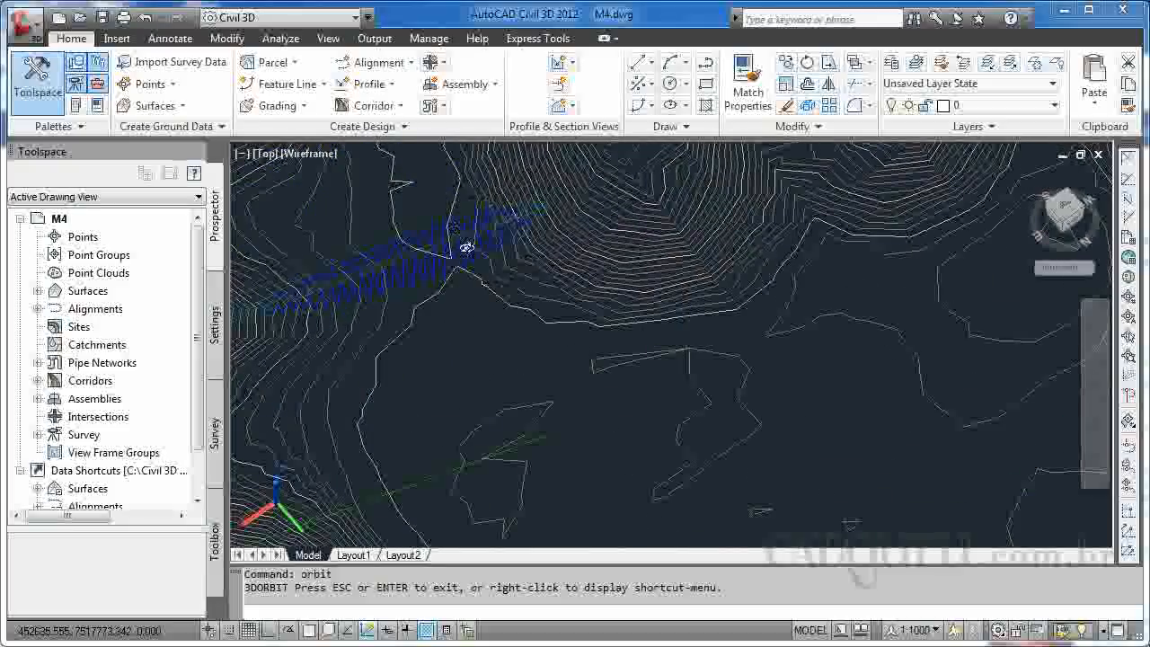
pyautogui.moveTo(395, 332); pyautogui.dragTo(395, 319)
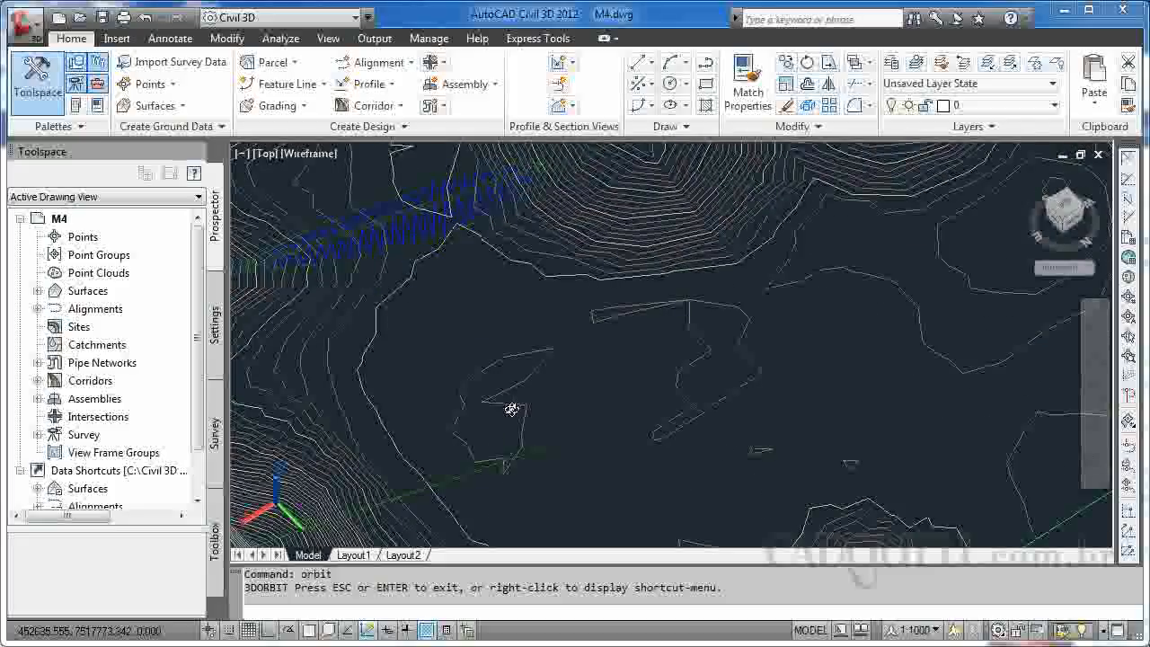
pyautogui.scroll(-8, 511, 408)
pyautogui.moveTo(400, 466); pyautogui.dragTo(451, 452)
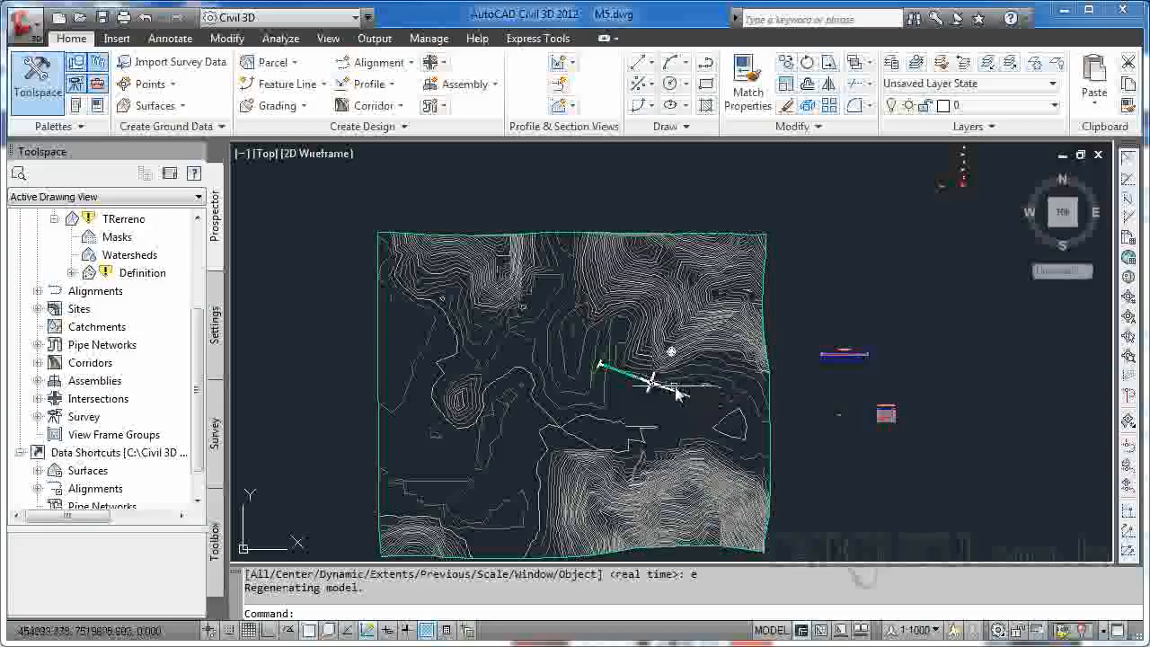
# Inspect the column of assemblies drawn beyond the terrain surface in M5.dwg
pyautogui.scroll(5, 966, 178)
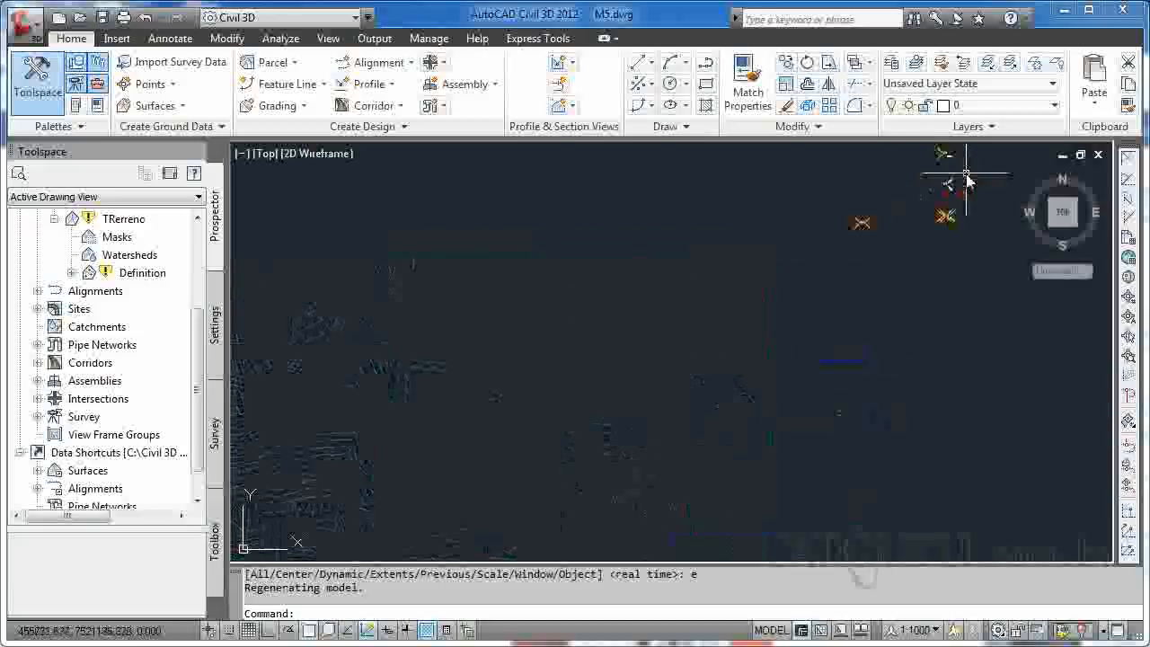
pyautogui.scroll(4, 959, 175)
pyautogui.moveTo(941, 224)
pyautogui.mouseDown(button='middle')
pyautogui.moveTo(965, 426)
pyautogui.moveTo(949, 501)
pyautogui.mouseUp(button='middle')
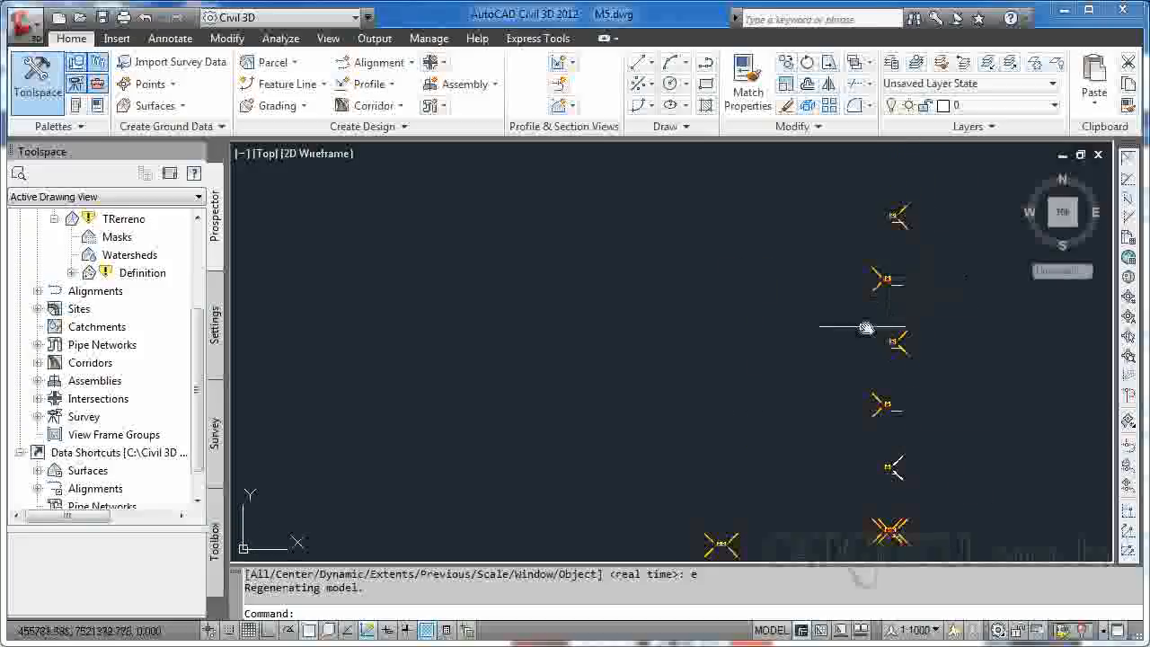
pyautogui.scroll(-8, 760, 333)
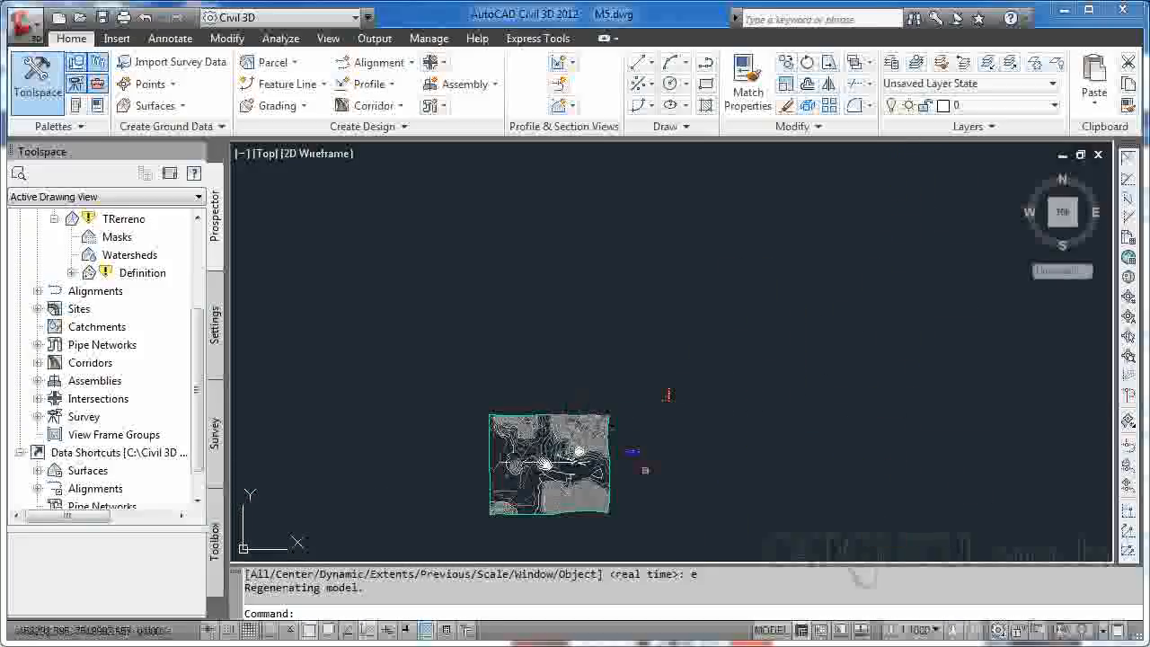
# Examine the T-intersection at the west end of the main road corridor and its connection to the straight section
pyautogui.scroll(8, 542, 465)
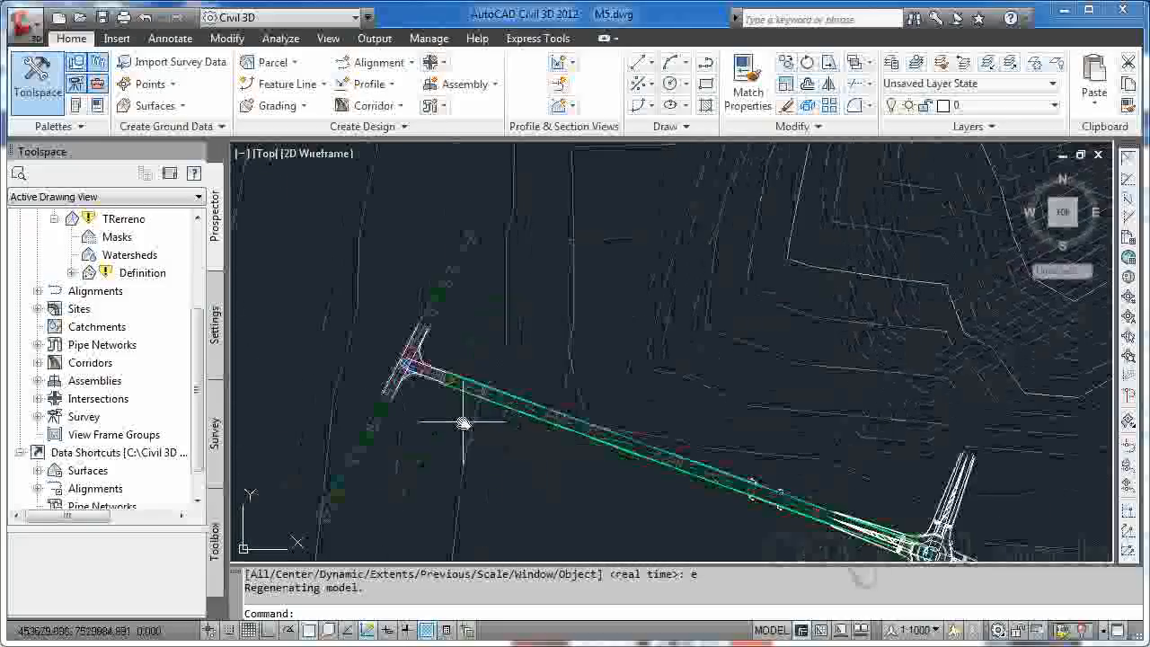
pyautogui.moveTo(580, 469)
pyautogui.mouseDown(button='middle')
pyautogui.moveTo(575, 428)
pyautogui.moveTo(611, 308)
pyautogui.mouseUp(button='middle')
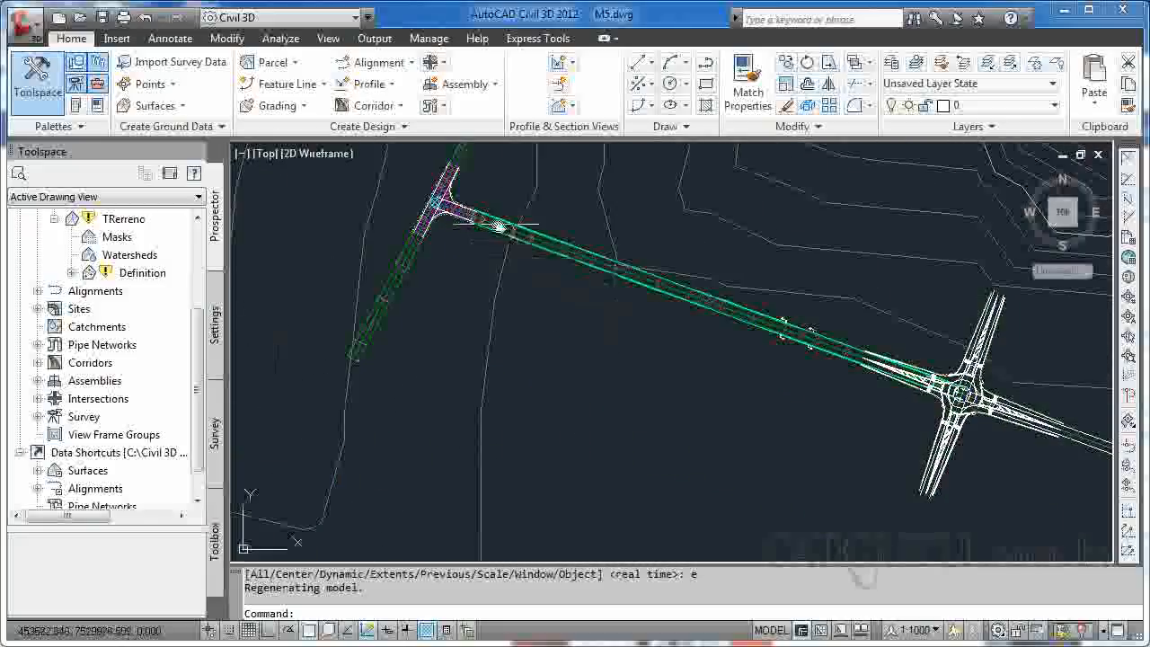
pyautogui.scroll(3, 440, 198)
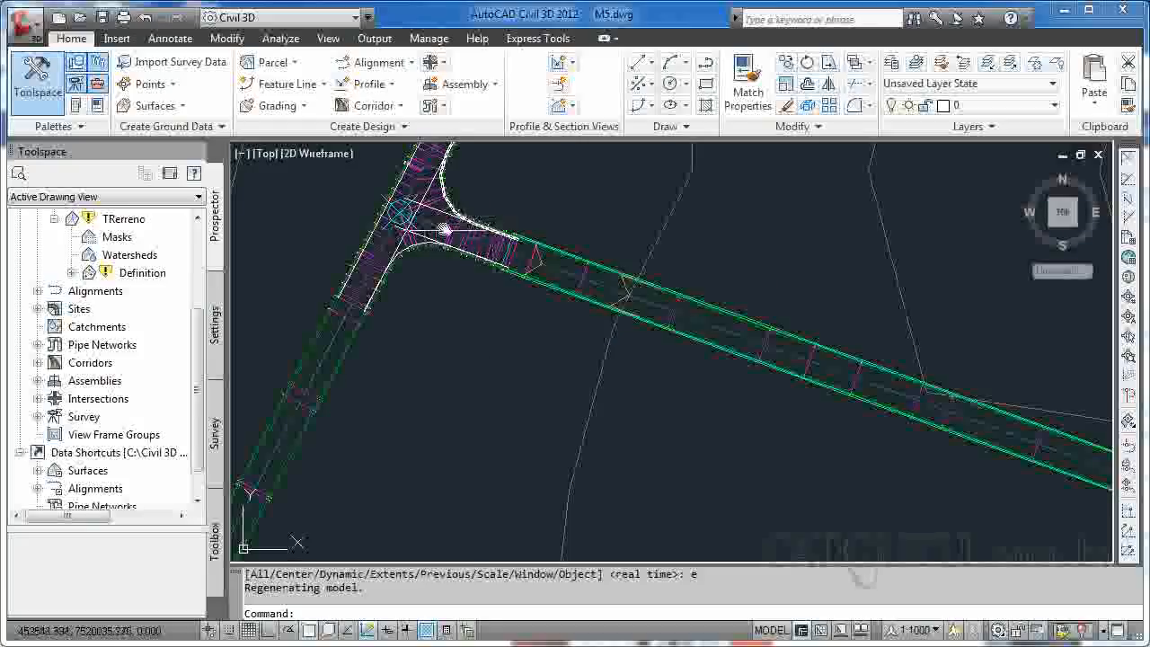
pyautogui.scroll(-5, 680, 359)
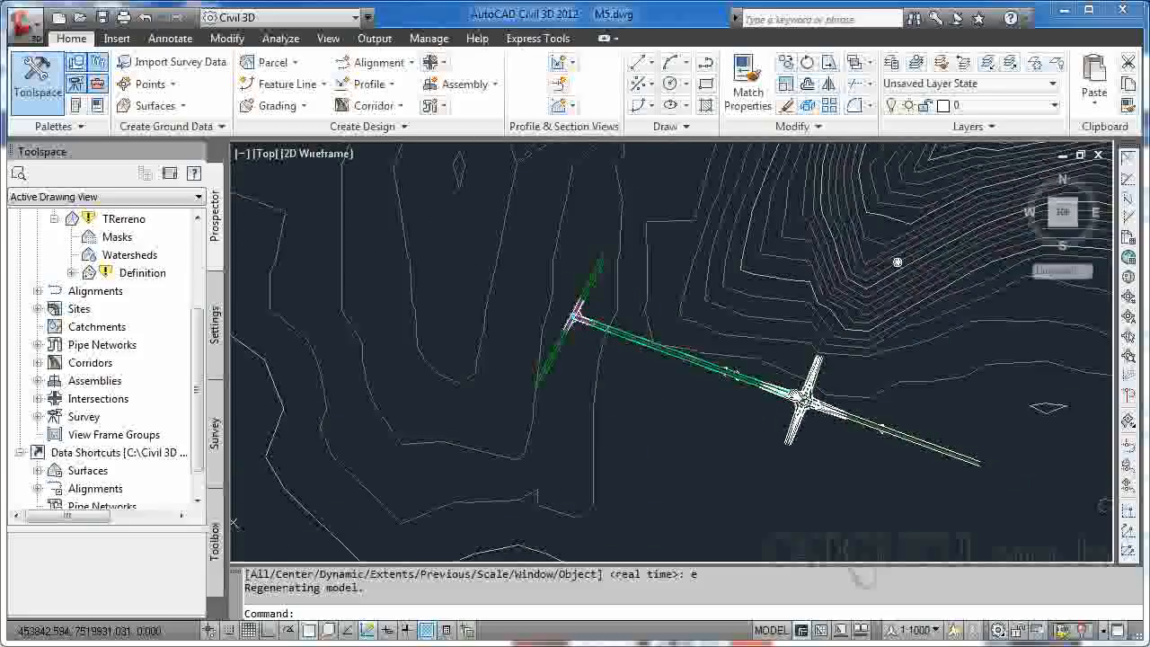
# Examine the roundabout's central island, approach arms, crosswalks and striped markings in plan view
pyautogui.moveTo(921, 269); pyautogui.dragTo(805, 223, button='middle')
pyautogui.scroll(6, 707, 357)
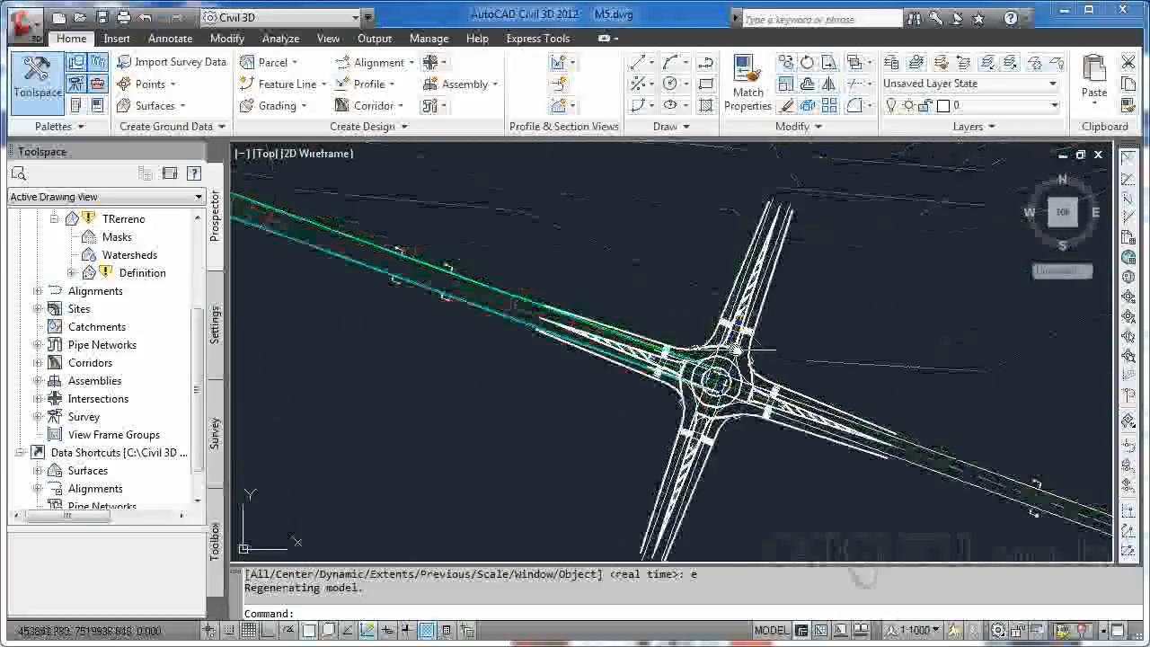
pyautogui.moveTo(726, 369); pyautogui.dragTo(737, 299, button='middle')
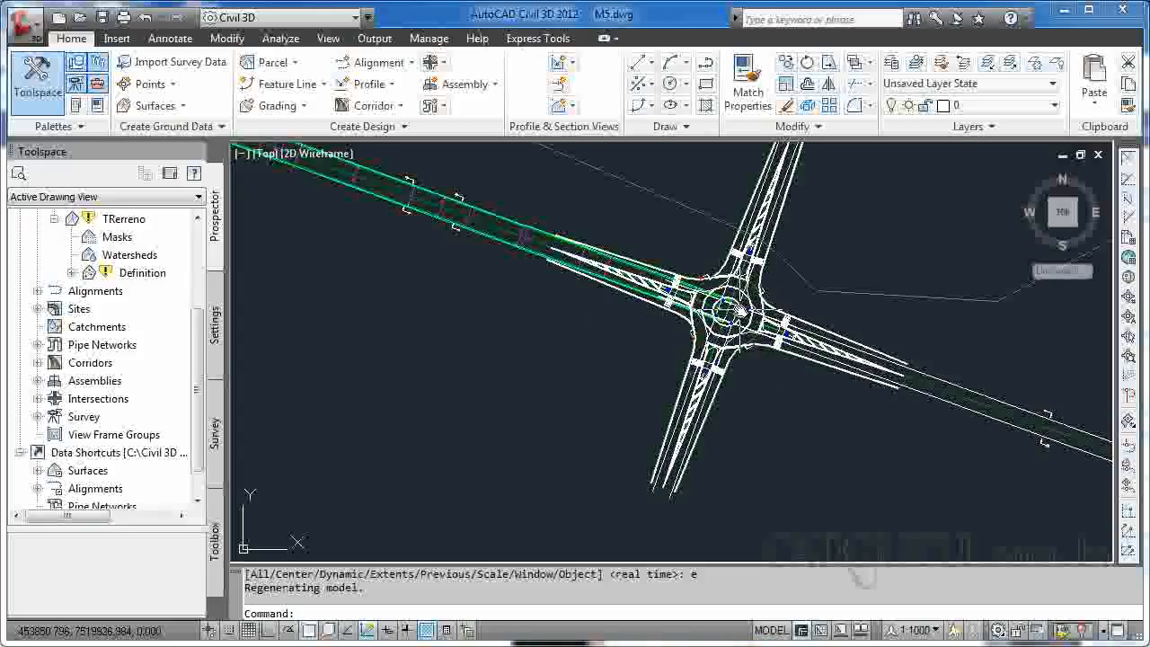
pyautogui.scroll(5, 696, 297)
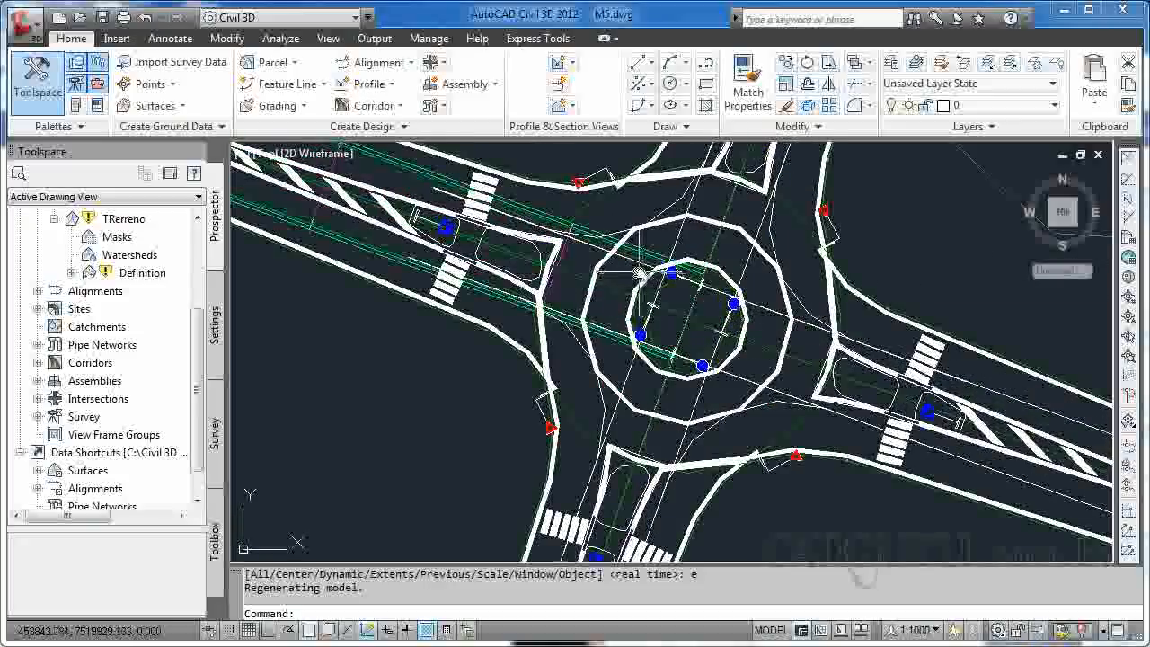
pyautogui.scroll(3, 734, 303)
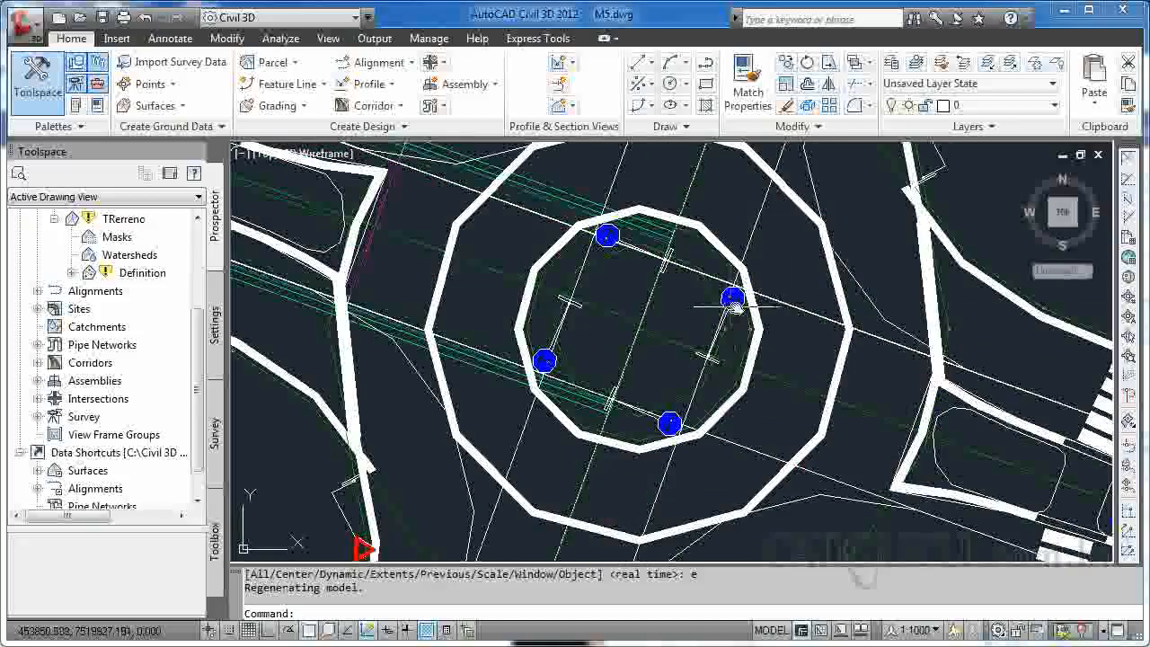
pyautogui.scroll(-7, 734, 305)
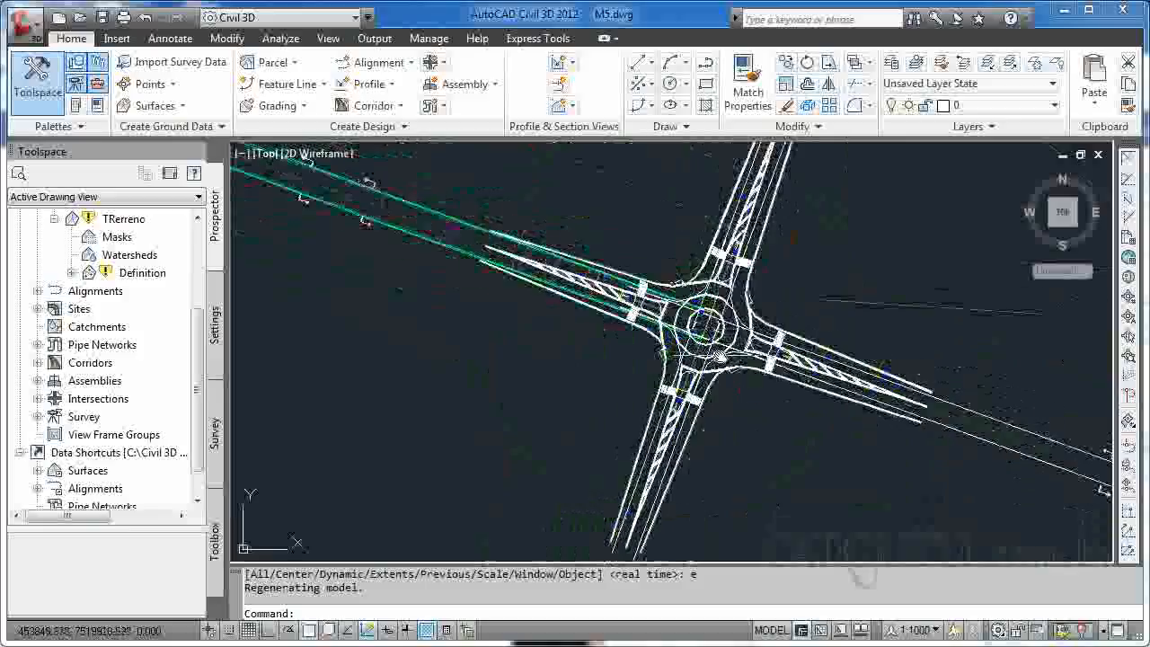
pyautogui.scroll(3, 734, 364)
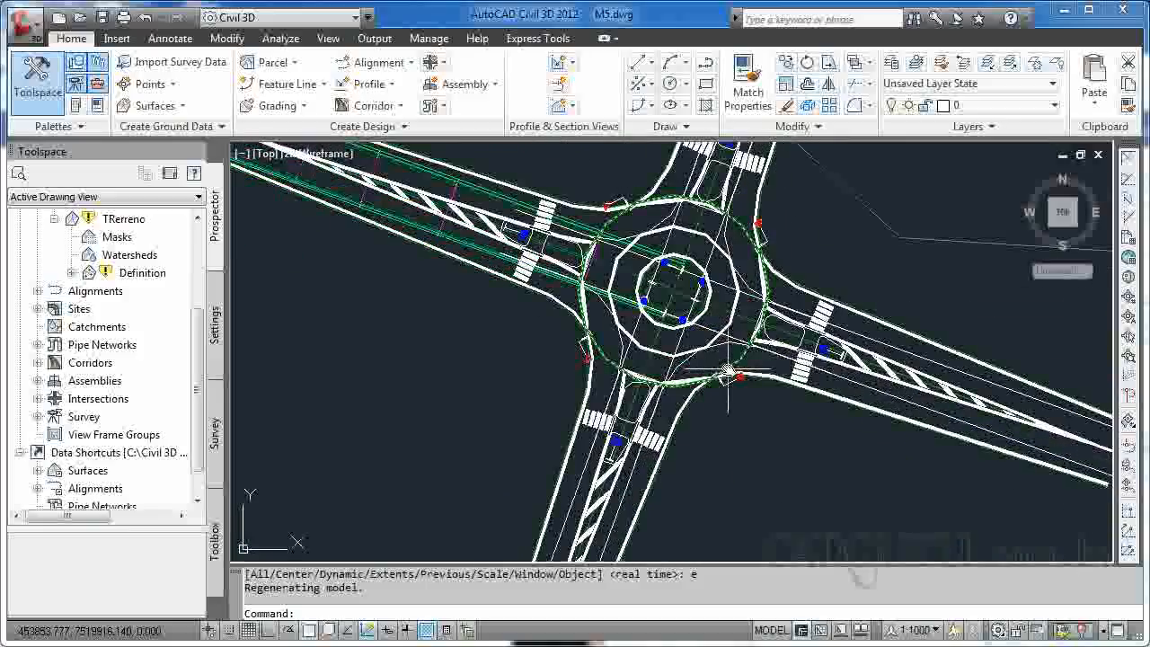
pyautogui.scroll(-5, 377, 392)
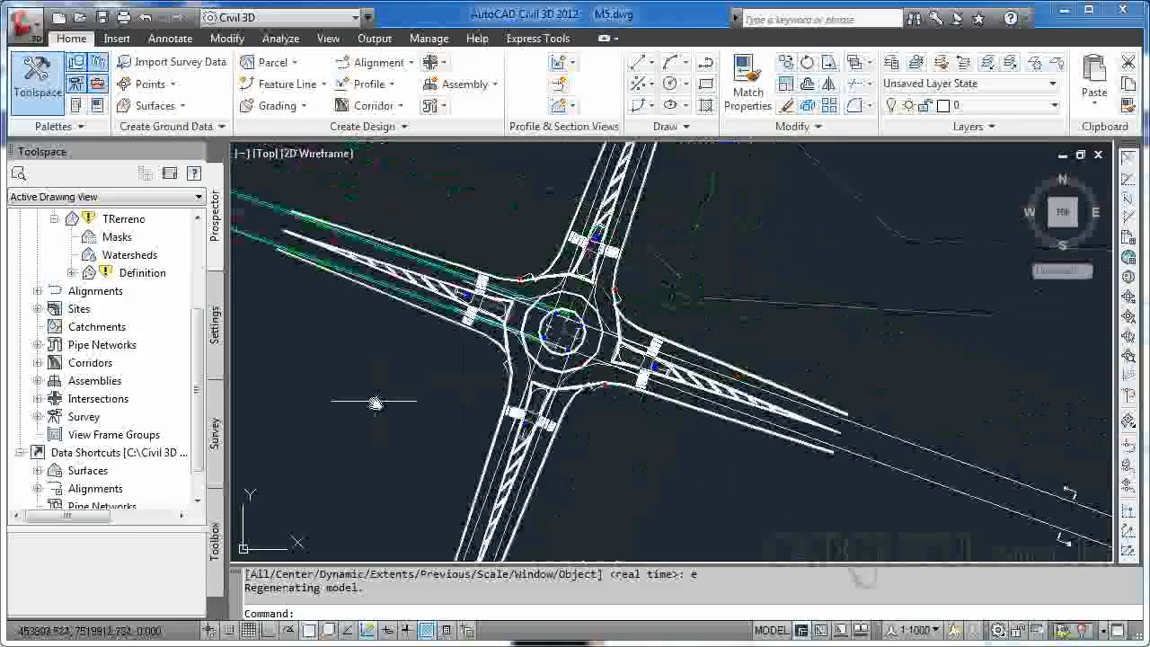
# Examine the winding hillside corridor south of the roundabout and the short line crossing it
pyautogui.moveTo(379, 457); pyautogui.dragTo(618, 249, button='middle')
pyautogui.scroll(-5, 608, 315)
pyautogui.moveTo(594, 381); pyautogui.dragTo(701, 149, button='middle')
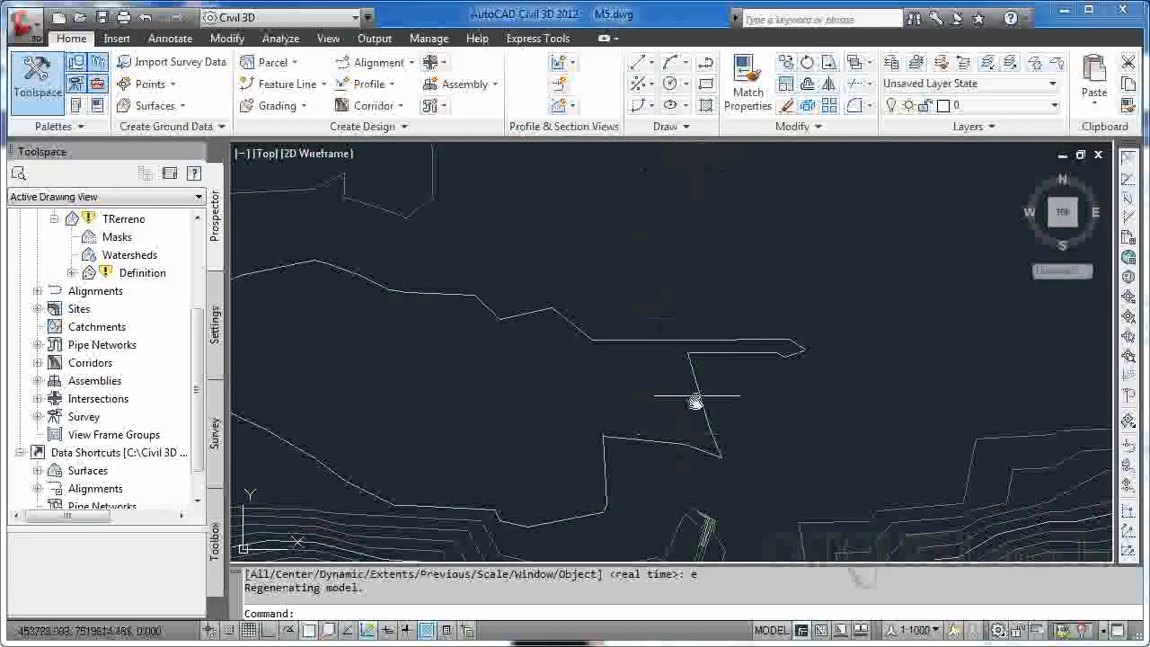
pyautogui.moveTo(679, 436); pyautogui.dragTo(731, 258, button='middle')
pyautogui.moveTo(690, 382); pyautogui.dragTo(757, 174, button='middle')
pyautogui.scroll(2, 727, 347)
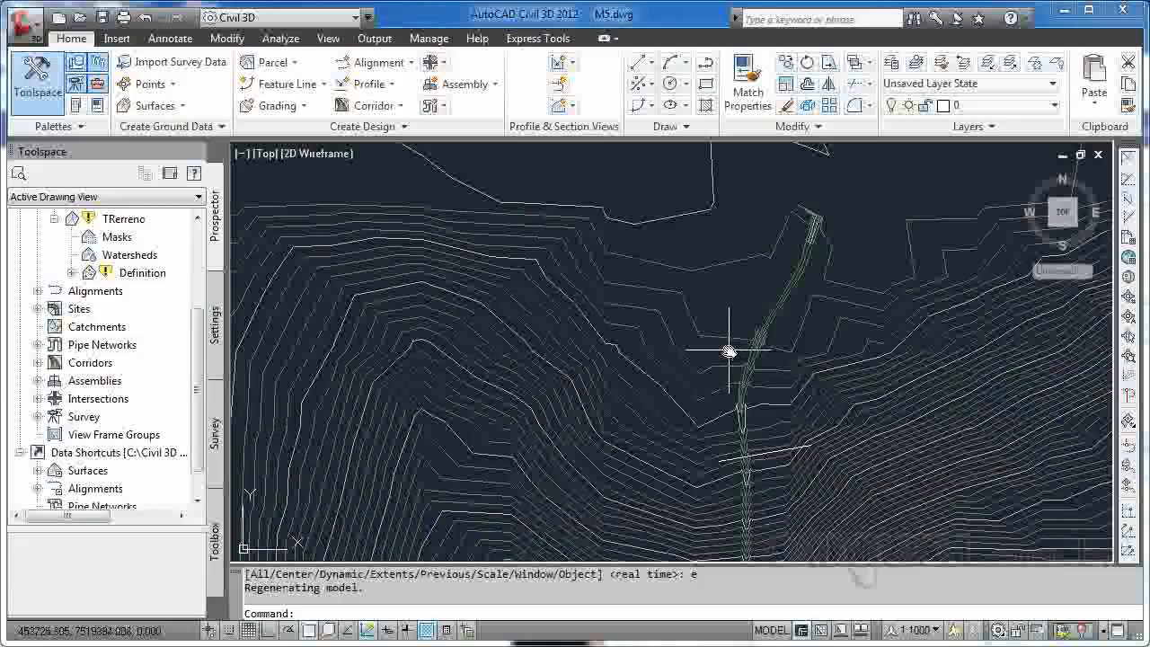
pyautogui.scroll(1, 724, 438)
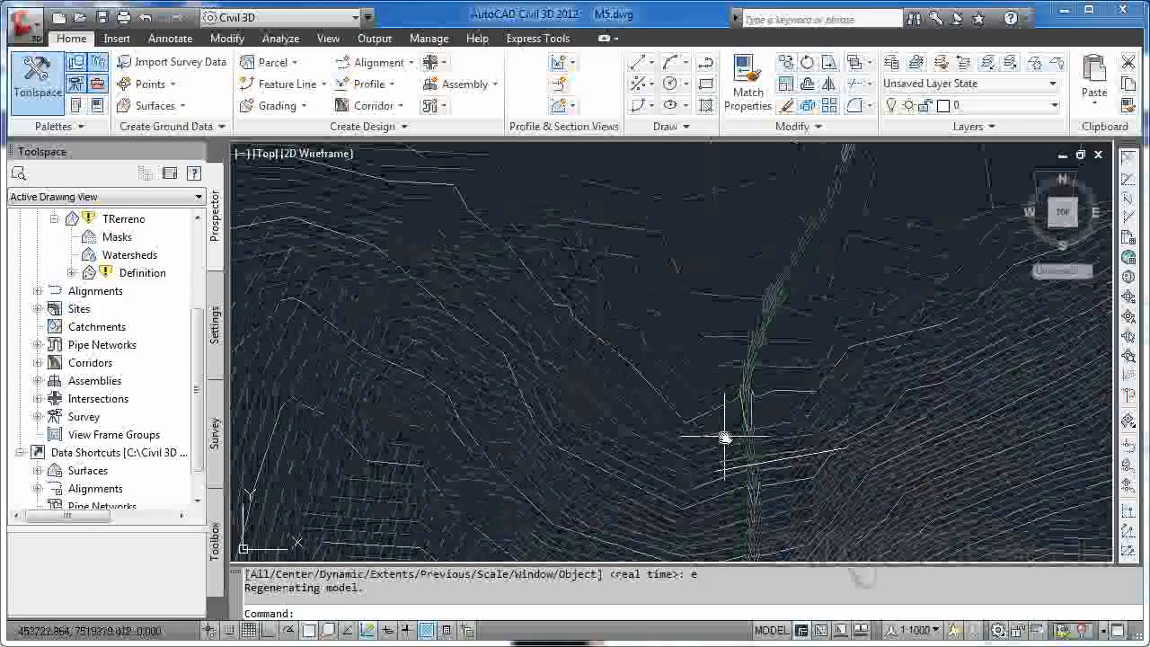
pyautogui.scroll(1, 763, 411)
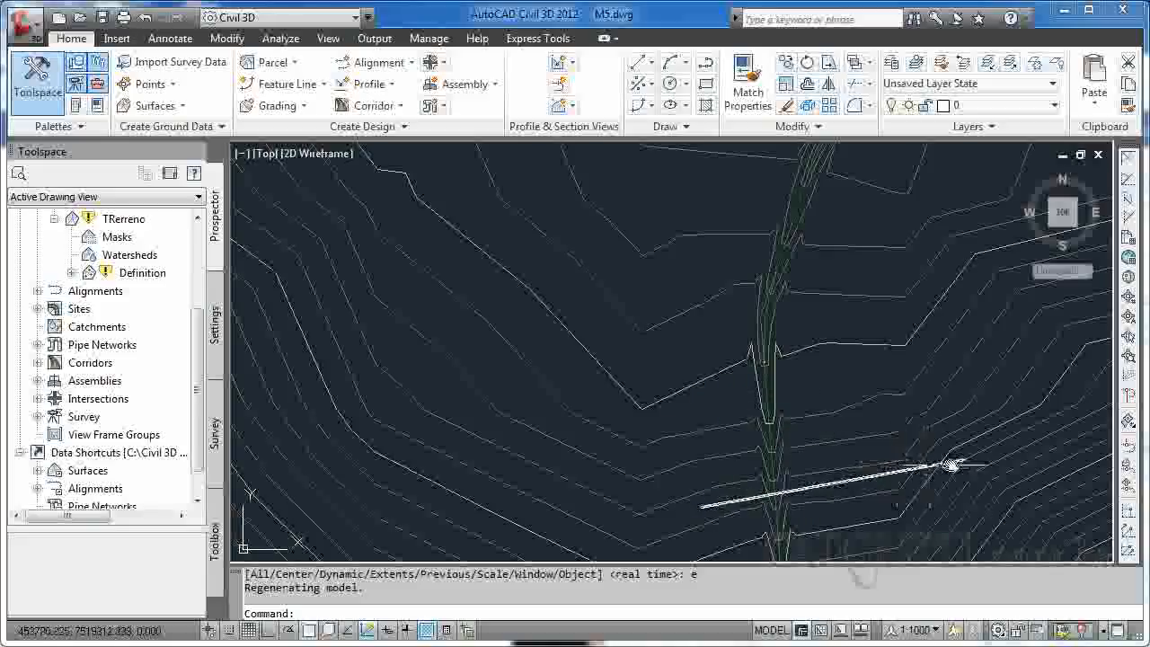
# Examine the small profile view with elevations 864 to 872 placed east of the terrain surface
pyautogui.scroll(-4, 966, 458)
pyautogui.scroll(-3, 966, 458)
pyautogui.moveTo(898, 444); pyautogui.dragTo(635, 401, button='middle')
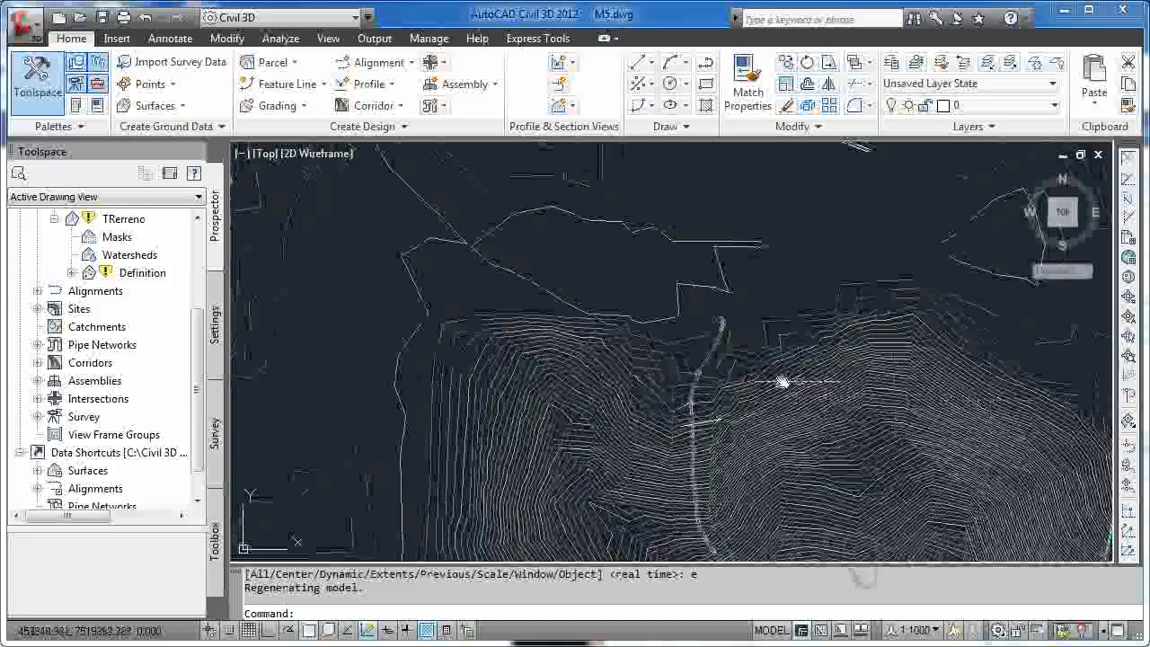
pyautogui.moveTo(901, 398); pyautogui.dragTo(656, 389, button='middle')
pyautogui.moveTo(1051, 352)
pyautogui.mouseDown(button='middle')
pyautogui.moveTo(916, 367)
pyautogui.moveTo(788, 306)
pyautogui.mouseUp(button='middle')
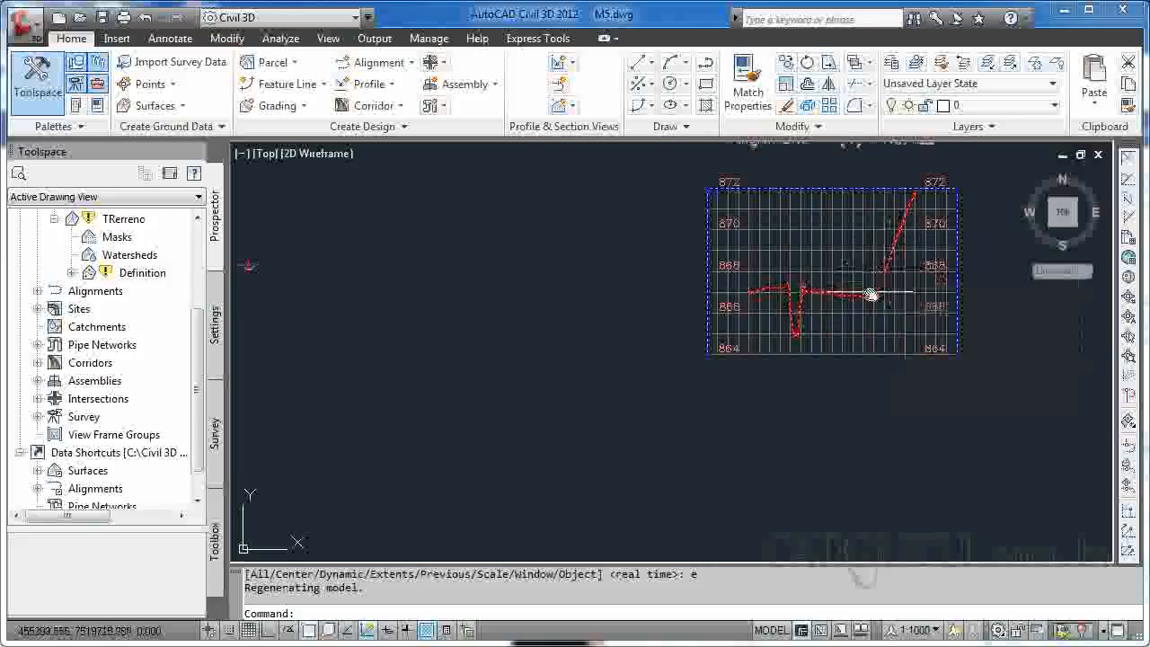
pyautogui.scroll(-3, 603, 359)
pyautogui.scroll(-2, 585, 333)
pyautogui.scroll(-2, 441, 287)
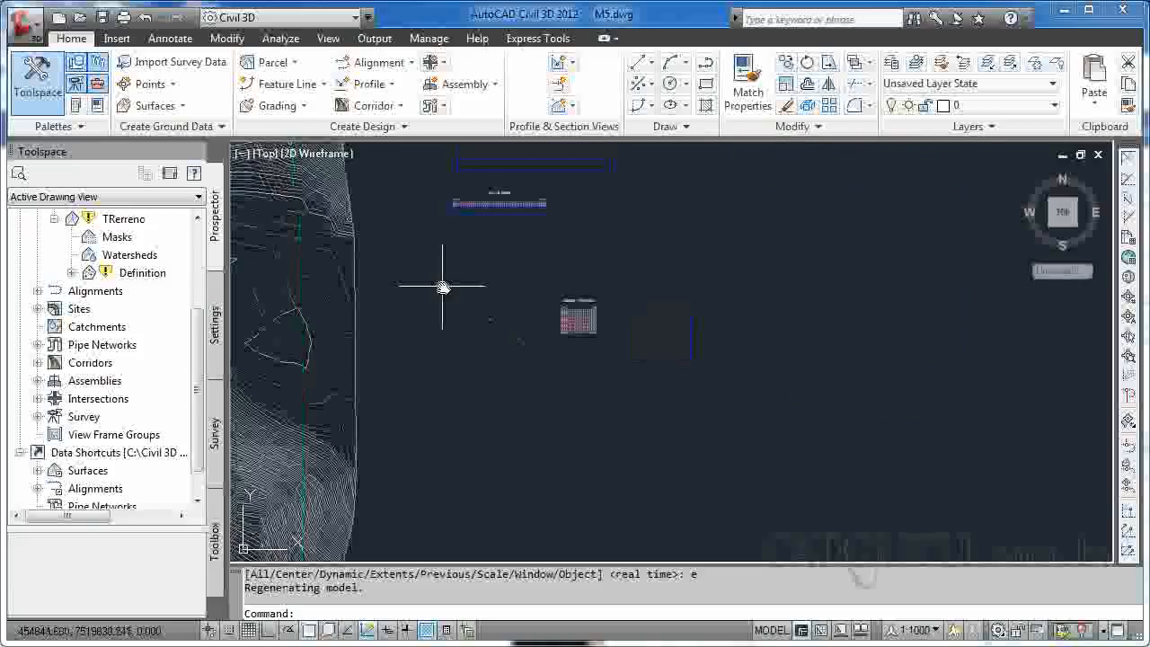
pyautogui.moveTo(645, 330); pyautogui.dragTo(853, 333, button='middle')
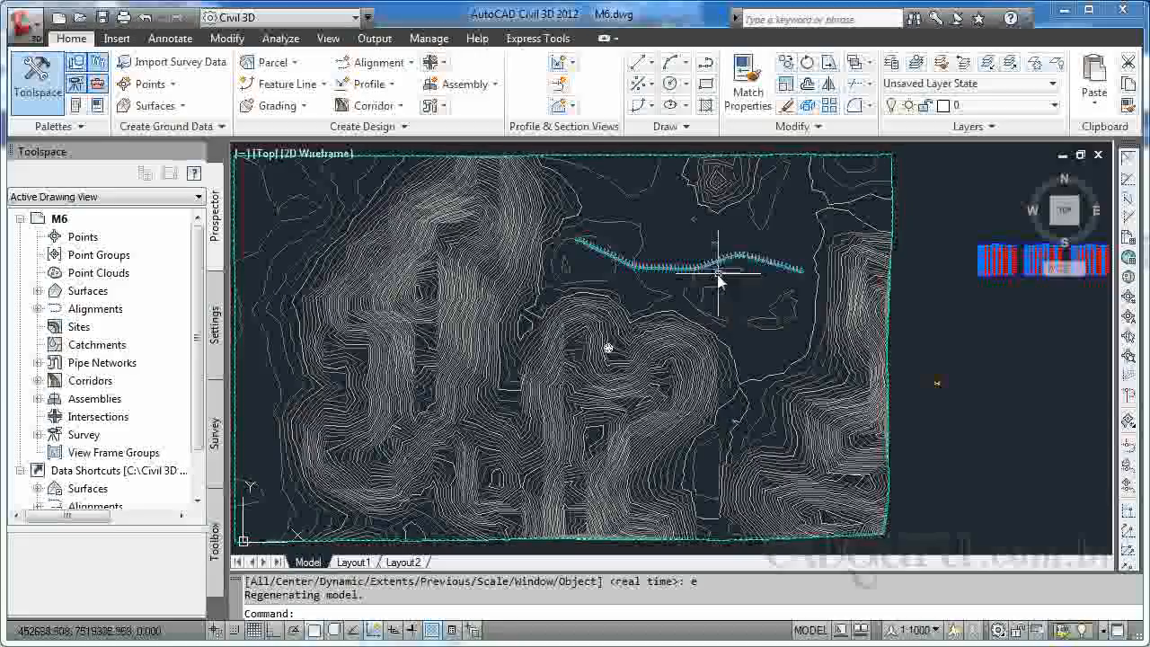
# Examine the sample lines and their station labels along the curved corridor in M6.dwg
pyautogui.scroll(5, 718, 270)
pyautogui.scroll(2, 608, 264)
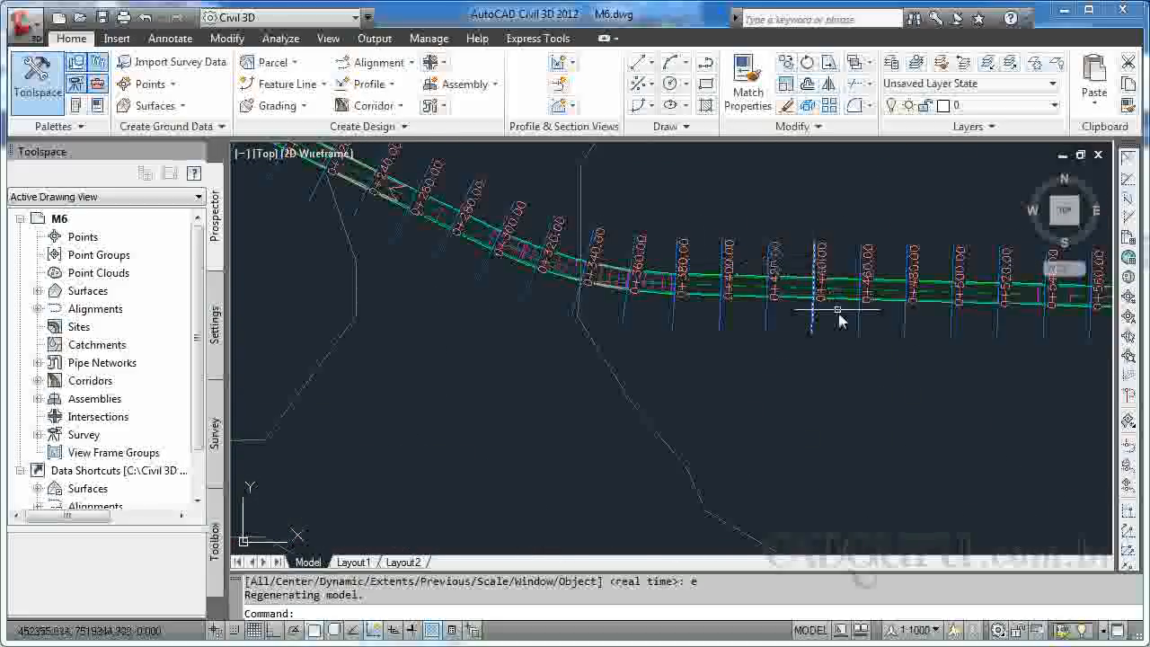
pyautogui.scroll(-5, 812, 279)
# Inspect the three total volume tables placed east of the terrain surface in M6.dwg
pyautogui.moveTo(1038, 355); pyautogui.dragTo(795, 320, button='middle')
pyautogui.scroll(3, 845, 289)
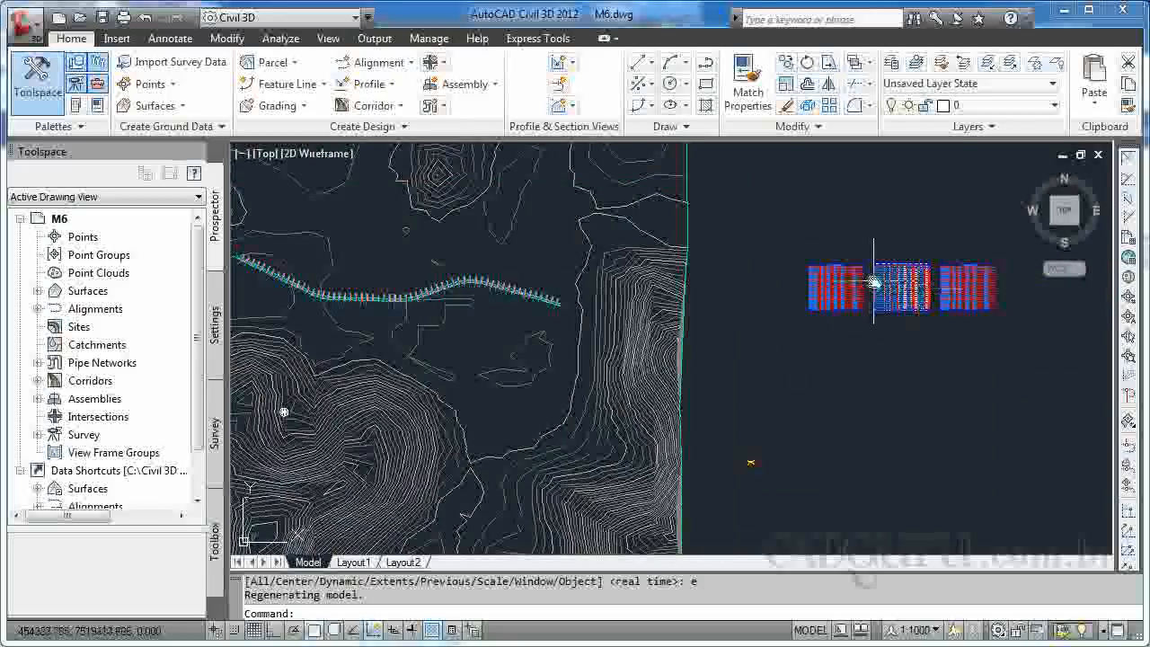
pyautogui.scroll(4, 862, 282)
pyautogui.moveTo(828, 305); pyautogui.dragTo(598, 320, button='middle')
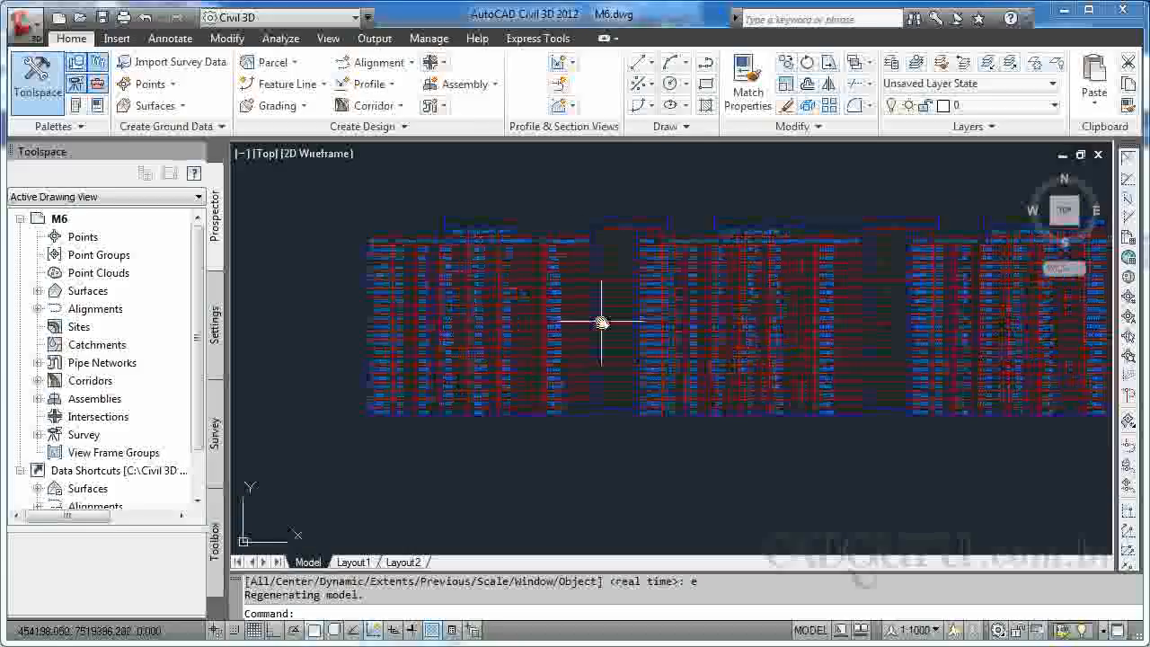
pyautogui.moveTo(816, 313); pyautogui.dragTo(700, 316, button='middle')
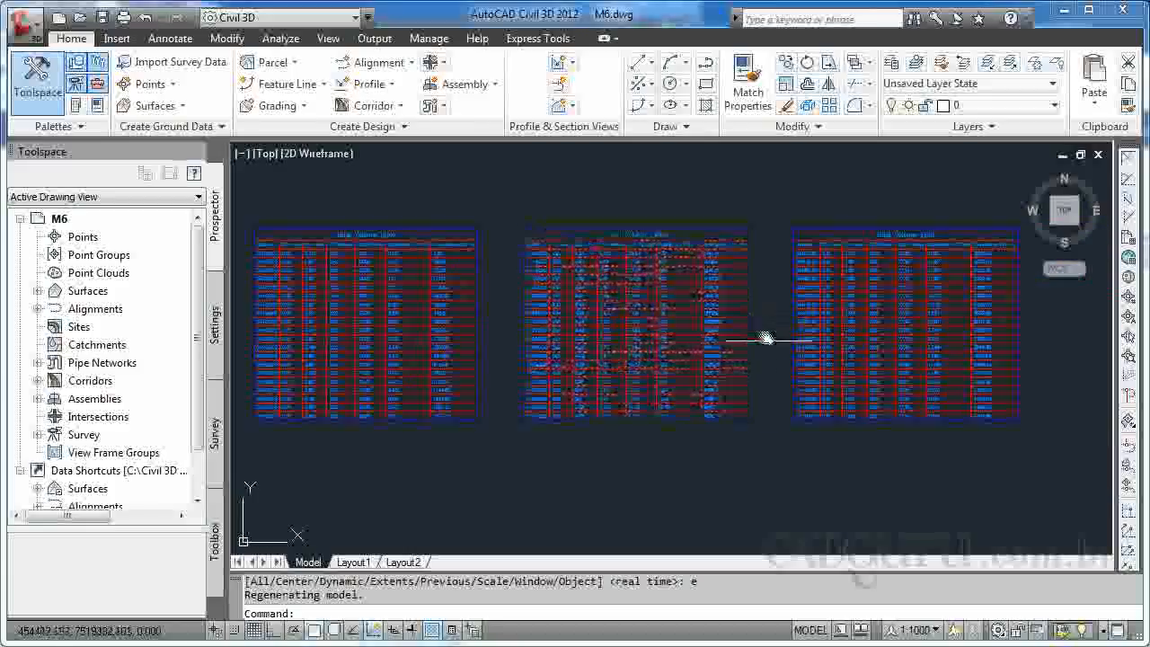
pyautogui.click(627, 310)
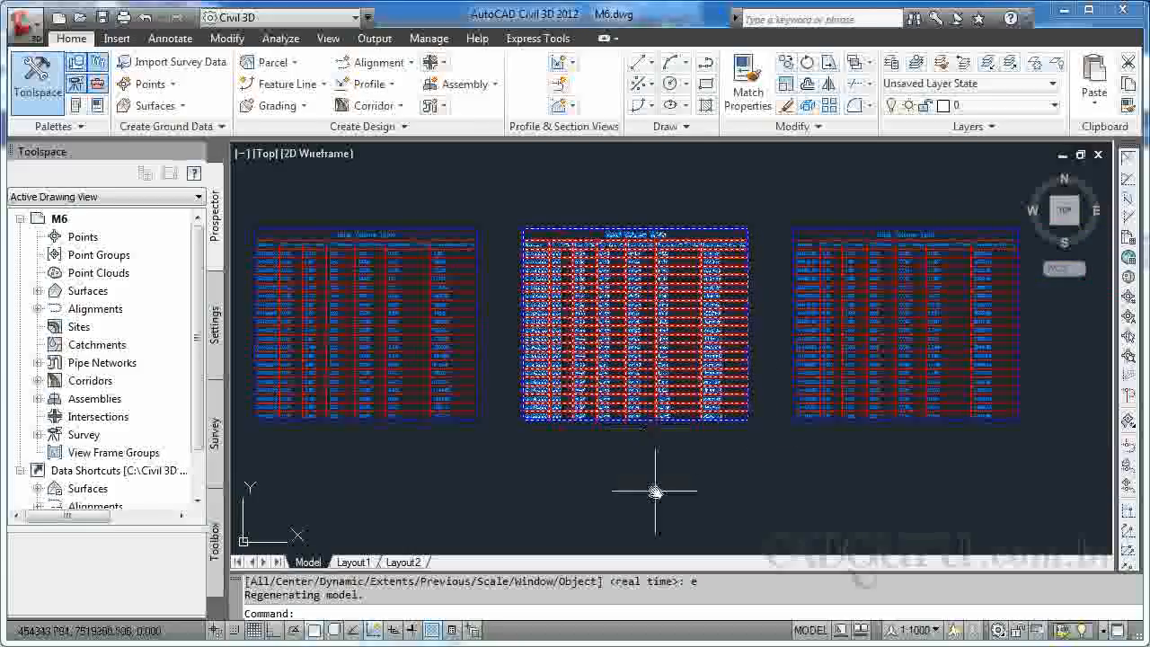
pyautogui.press('Escape')
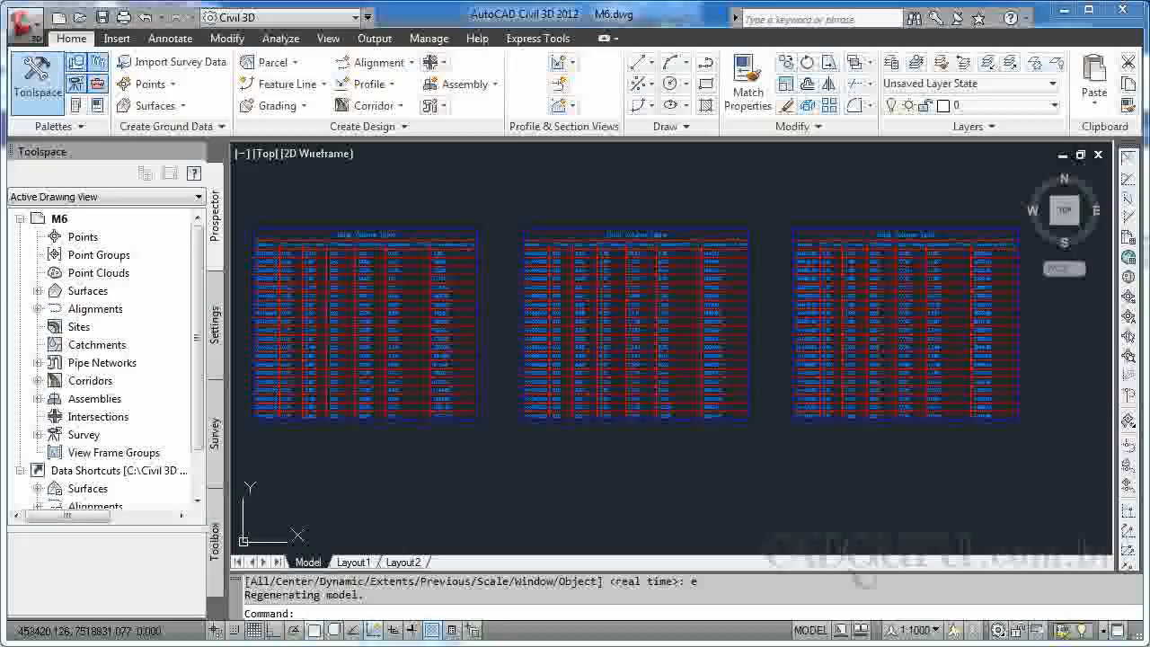
# Switch to M5.dwg and inspect the FORMATO_A1 layout's roundabout plan and title block
pyautogui.hotkey('ctrl', 'Tab')
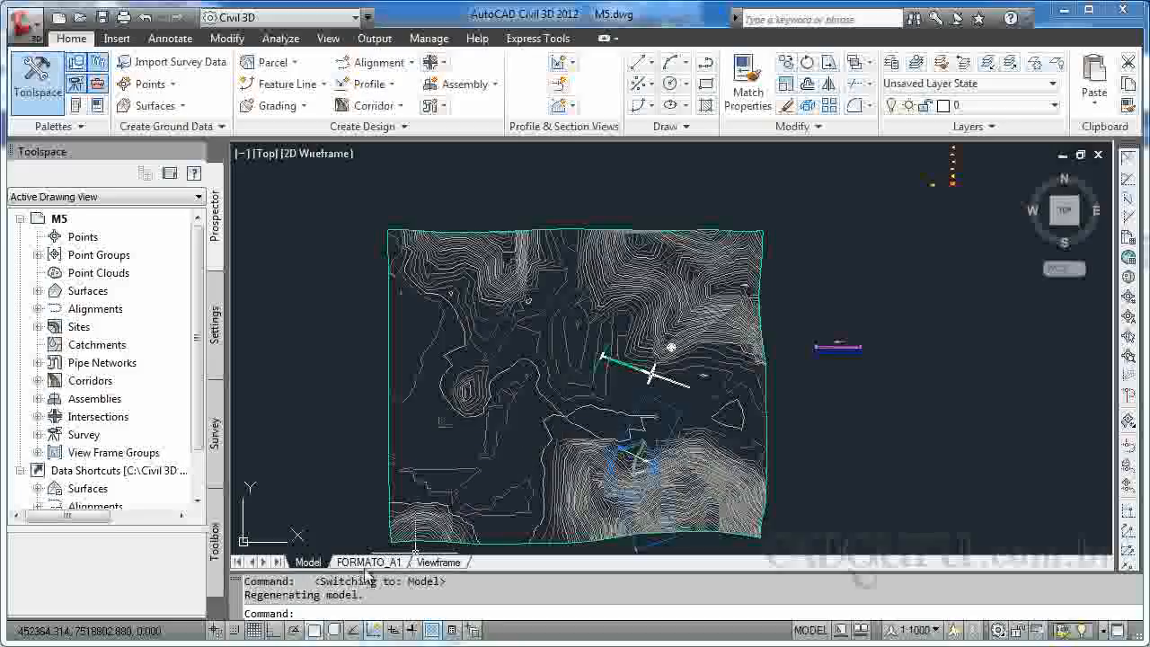
pyautogui.click(368, 562)
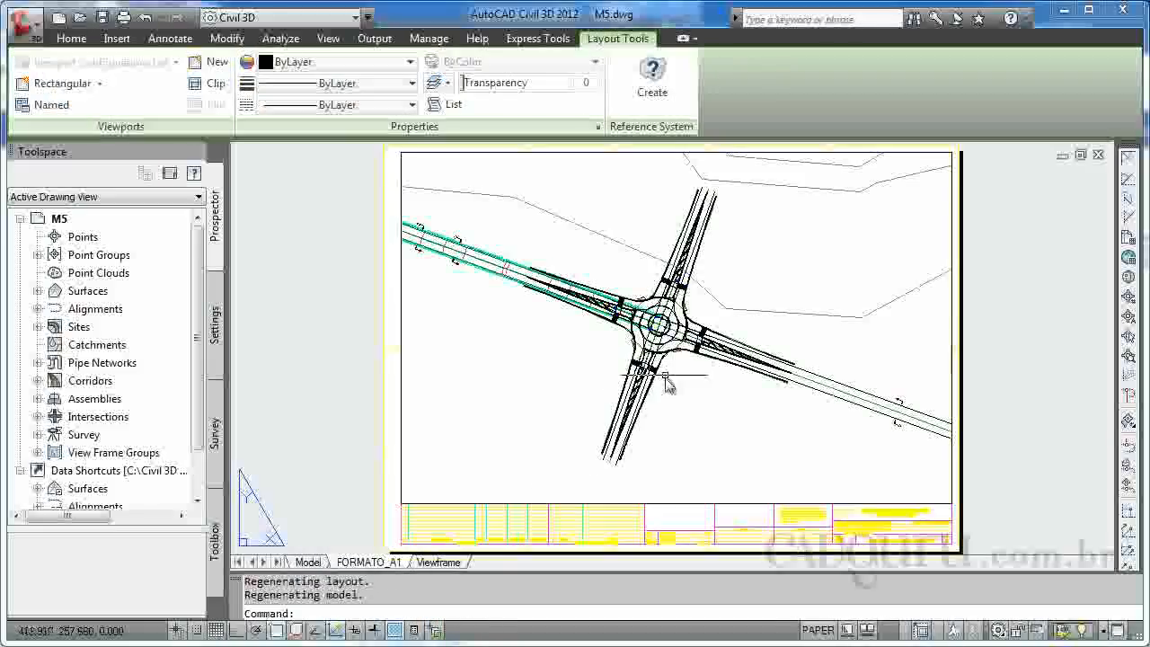
pyautogui.scroll(5, 876, 525)
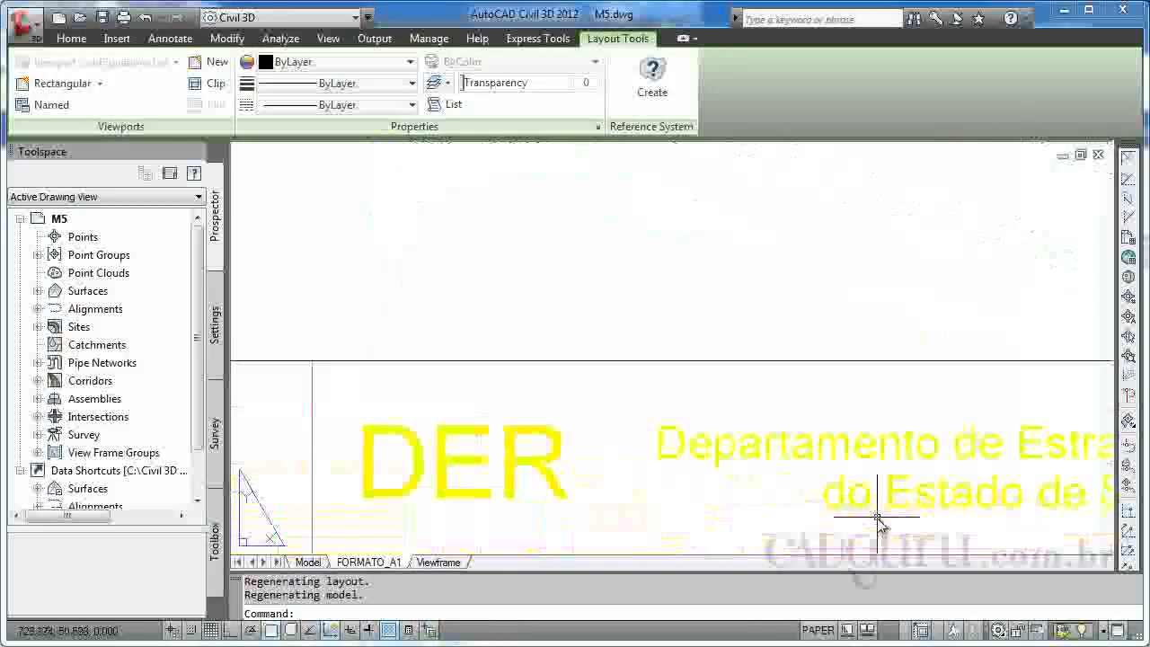
pyautogui.scroll(-6, 876, 525)
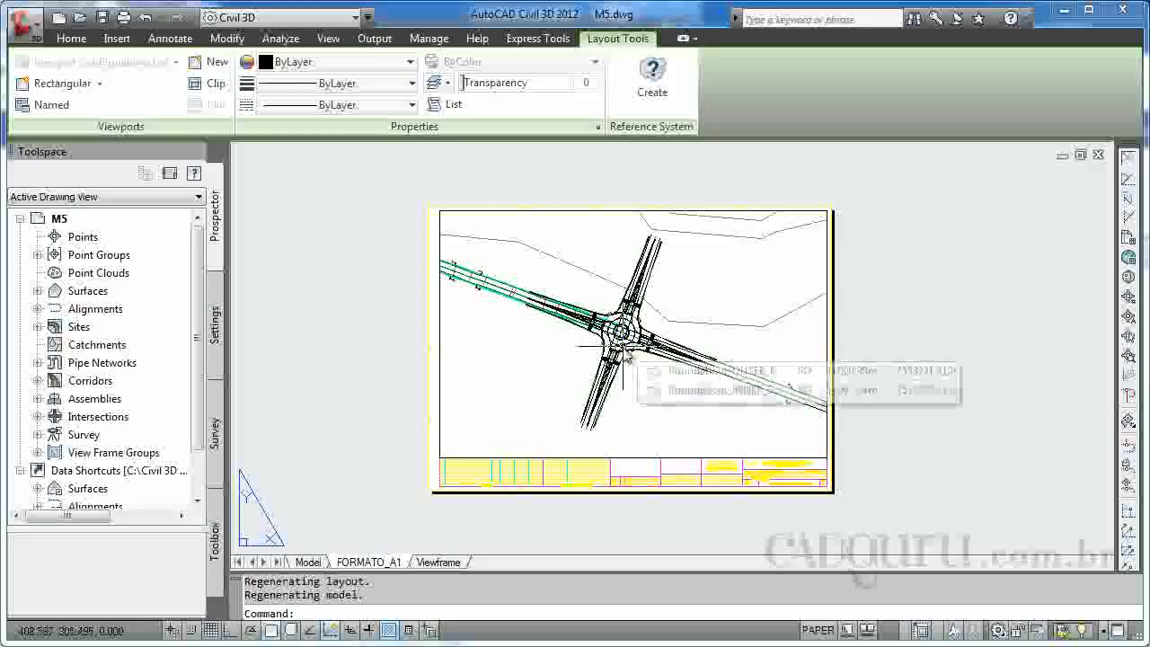
# Return to M5.dwg's model space and inspect the view frames placed along the hillside corridor
pyautogui.click(307, 562)
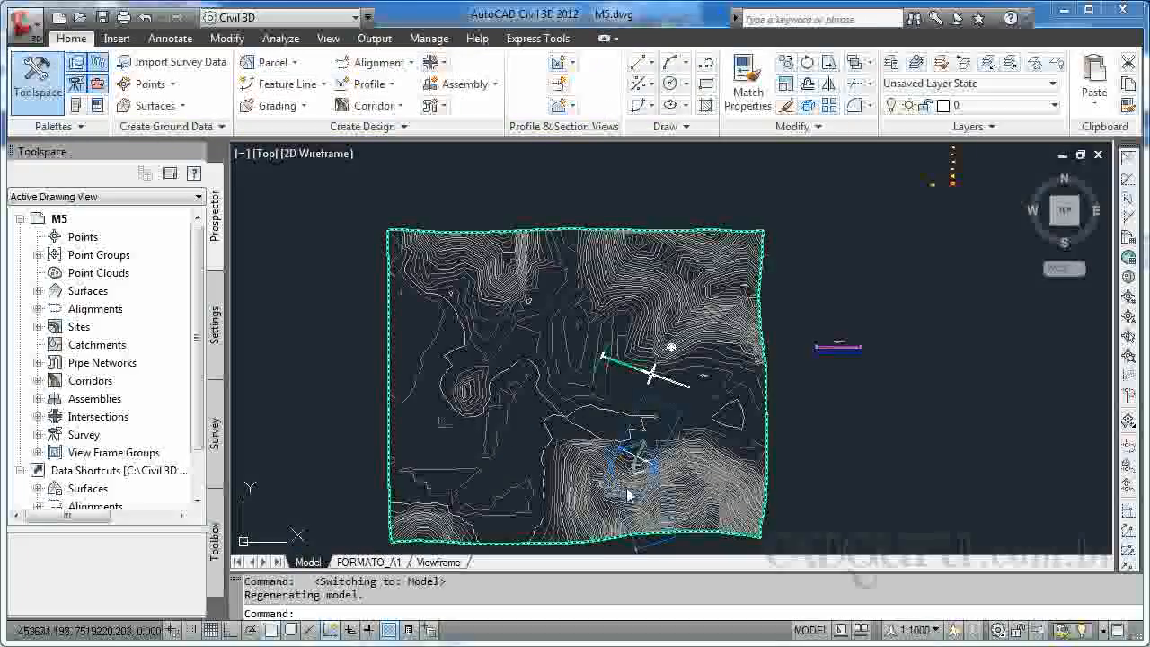
pyautogui.scroll(4, 629, 494)
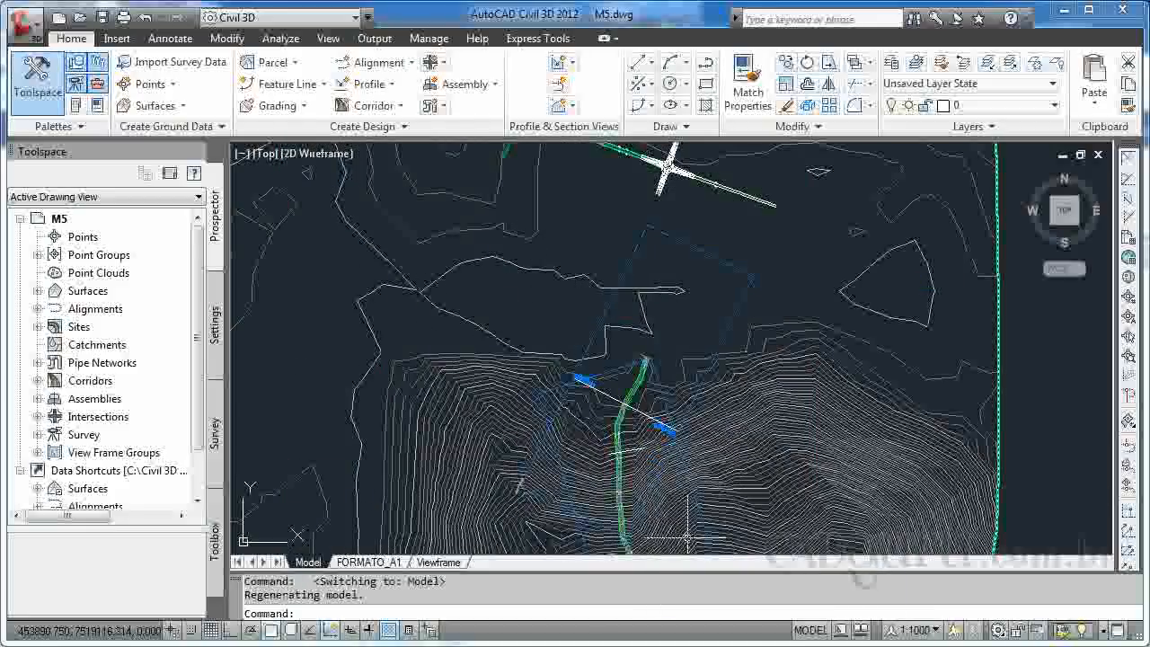
# Switch to Conjunto de plotagem.dwg and open its Folha de Plotagem layout
pyautogui.hotkey('ctrl', 'Tab')
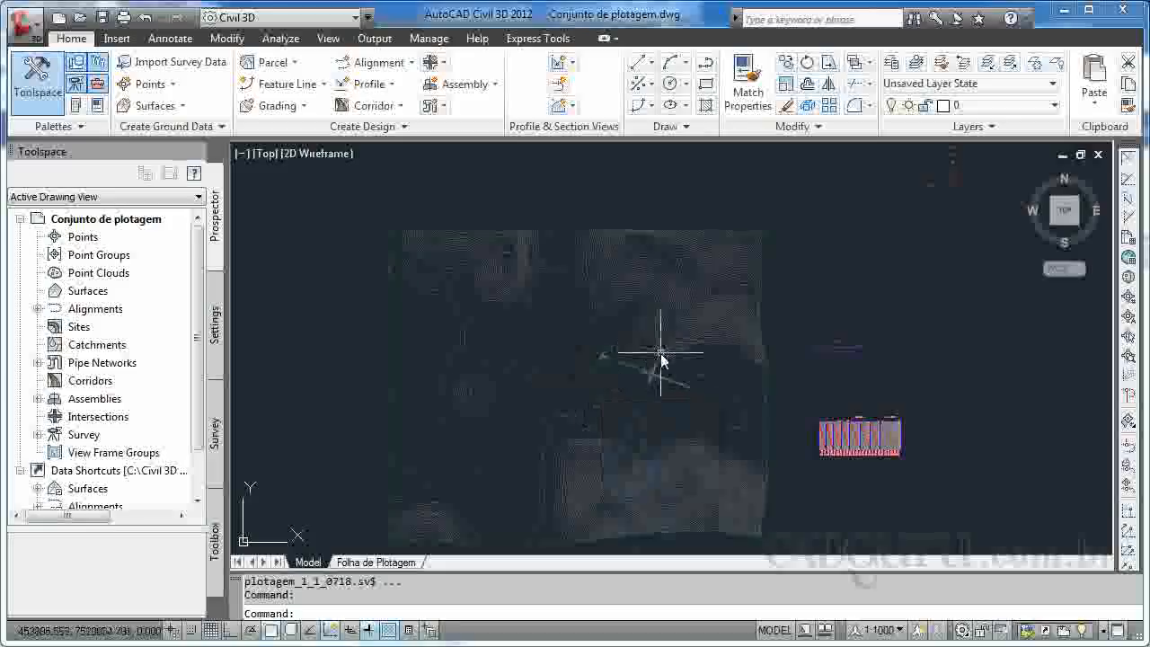
pyautogui.click(377, 563)
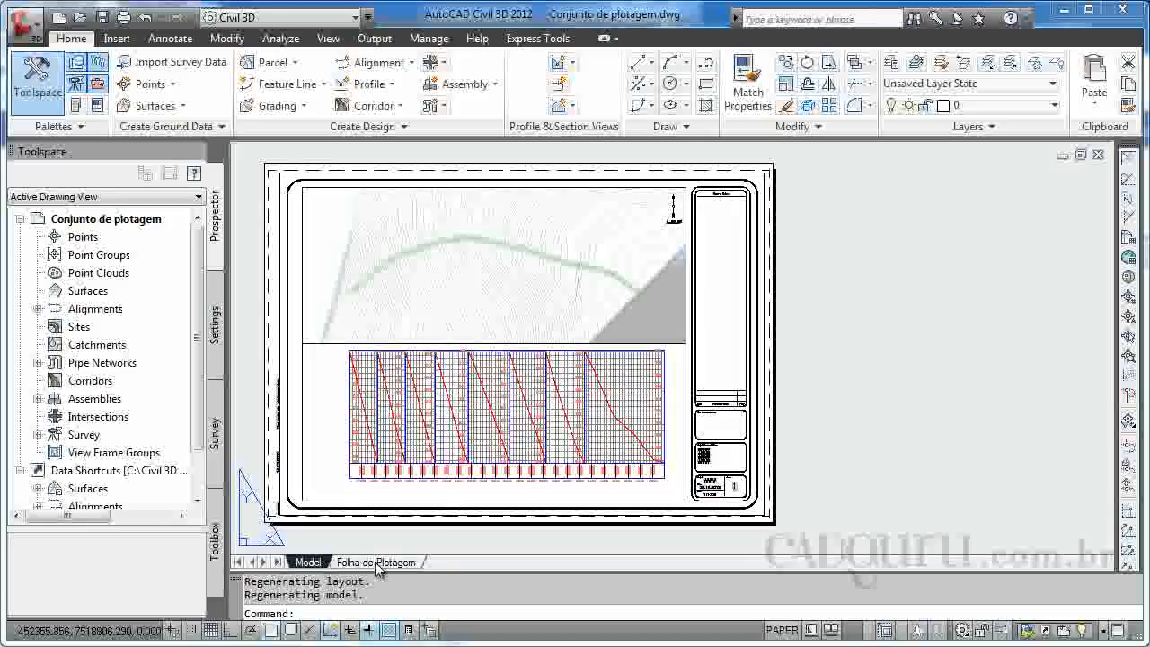